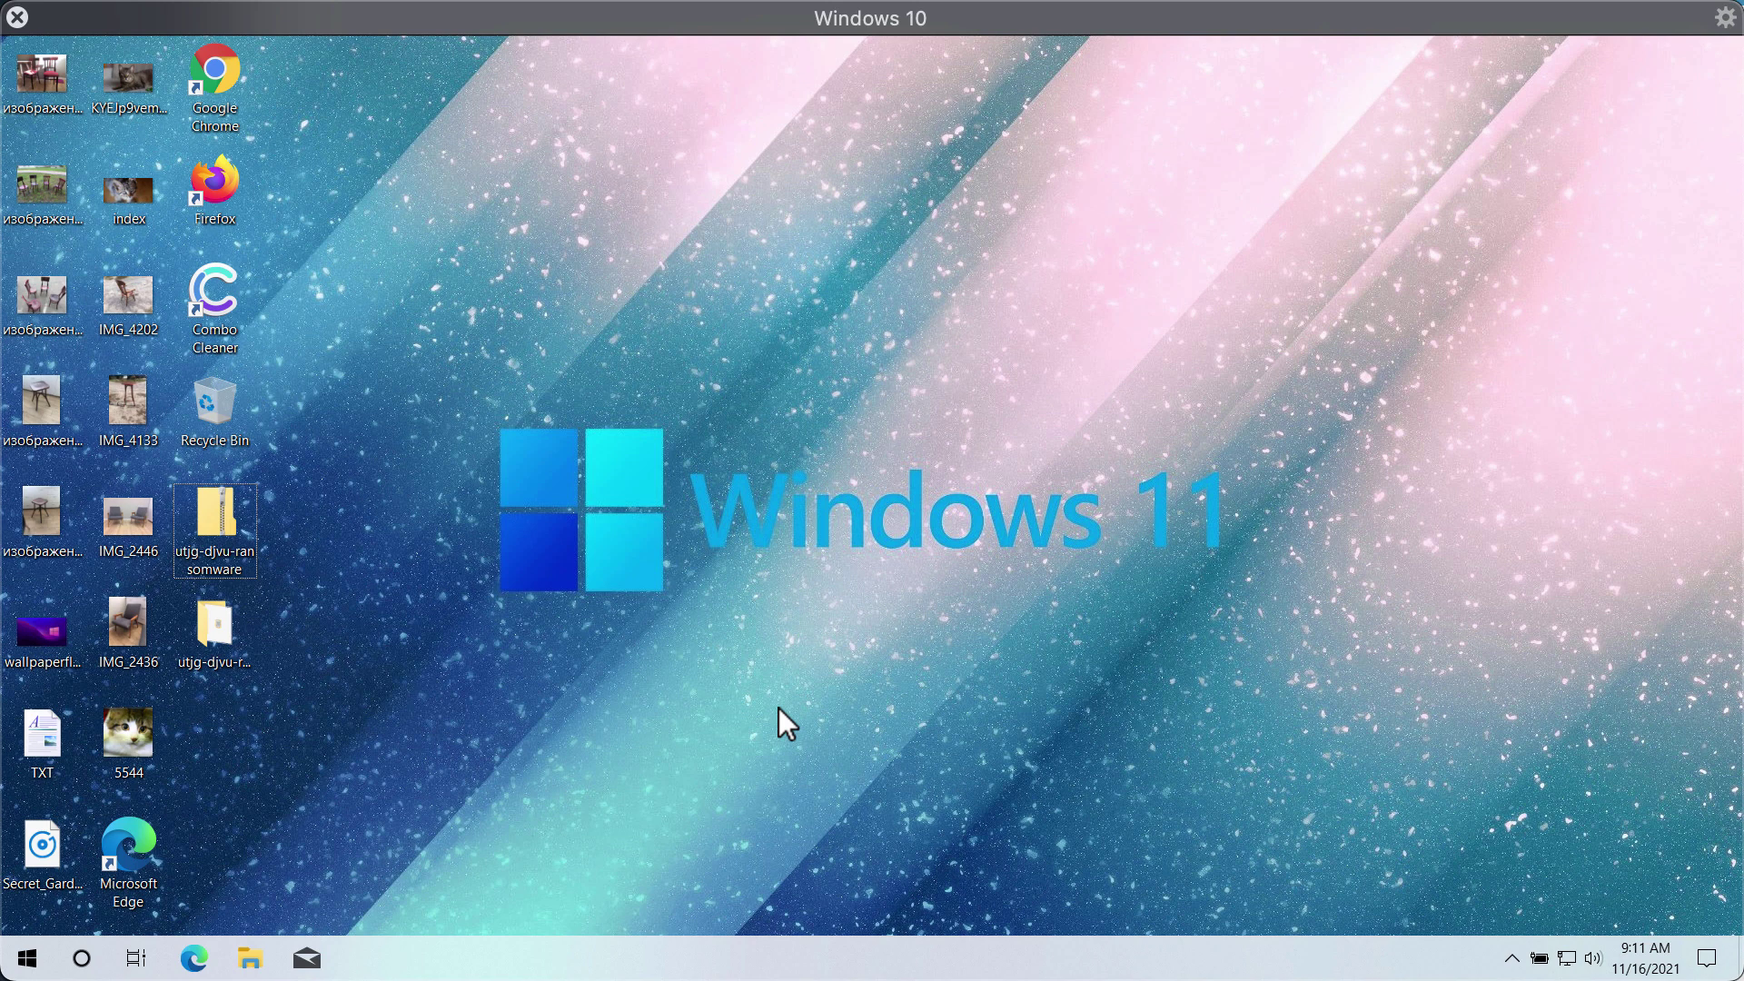
- View the IMG_4202 photo and the viber four-red-chairs image, closing each afterwards
double_click(139, 317)
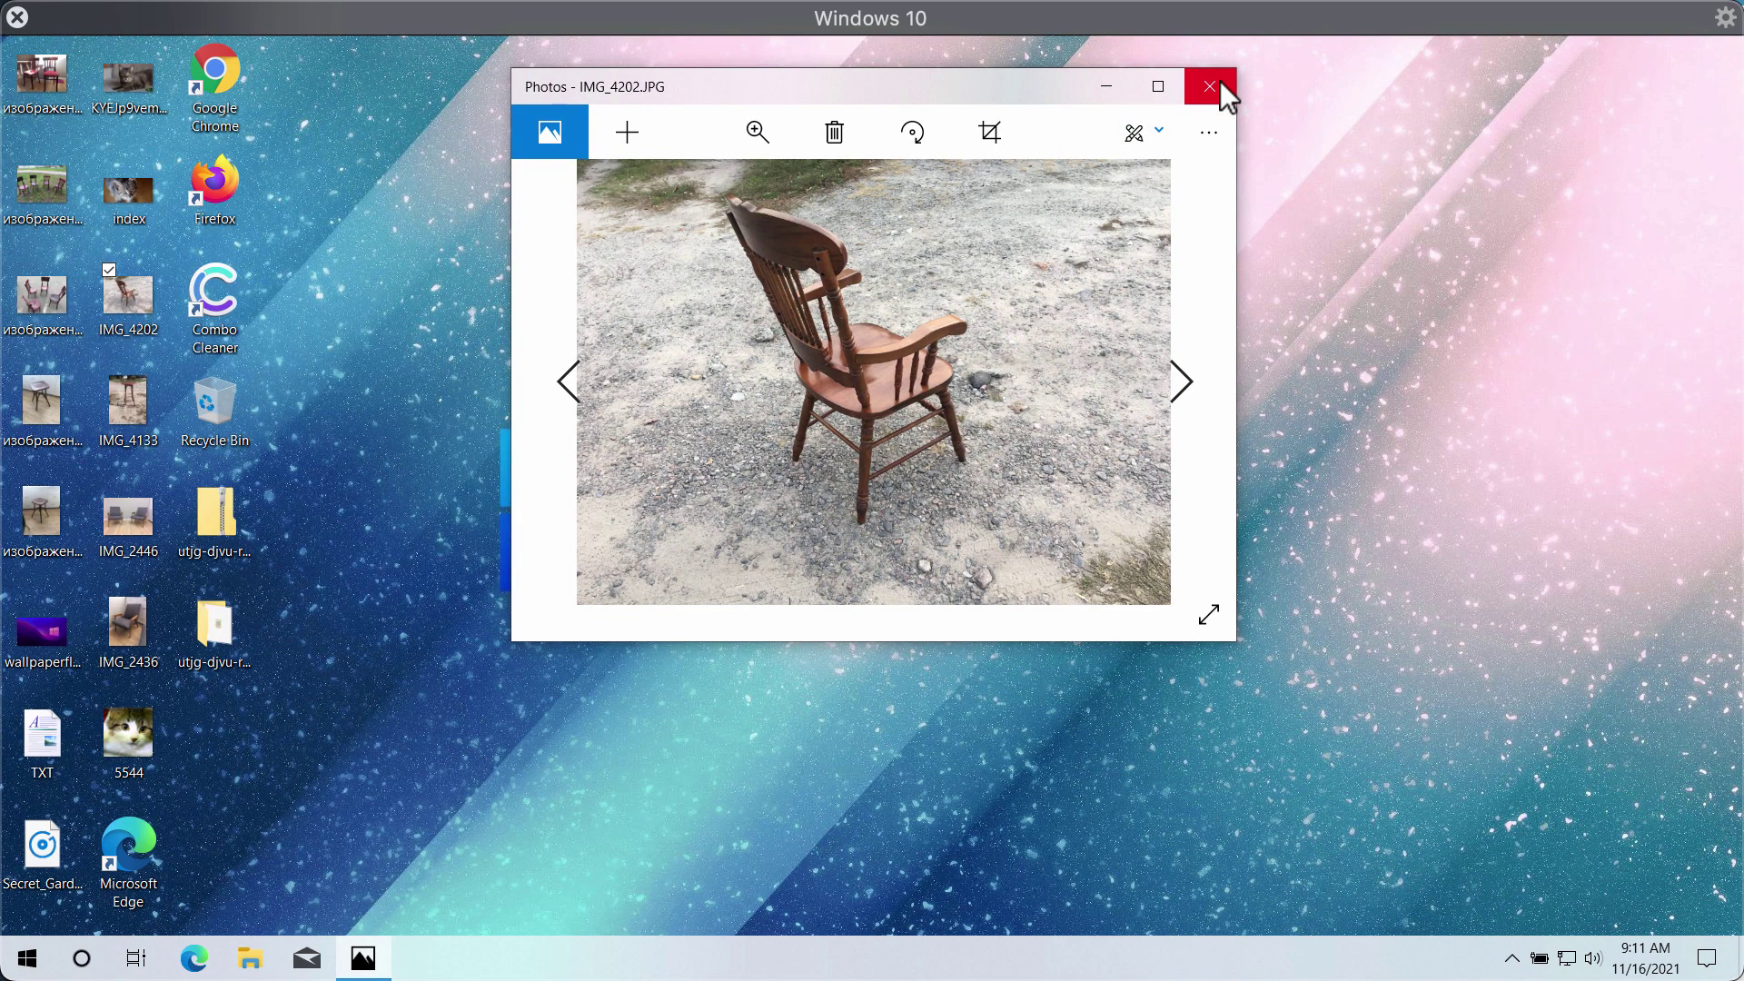
left_click(1211, 87)
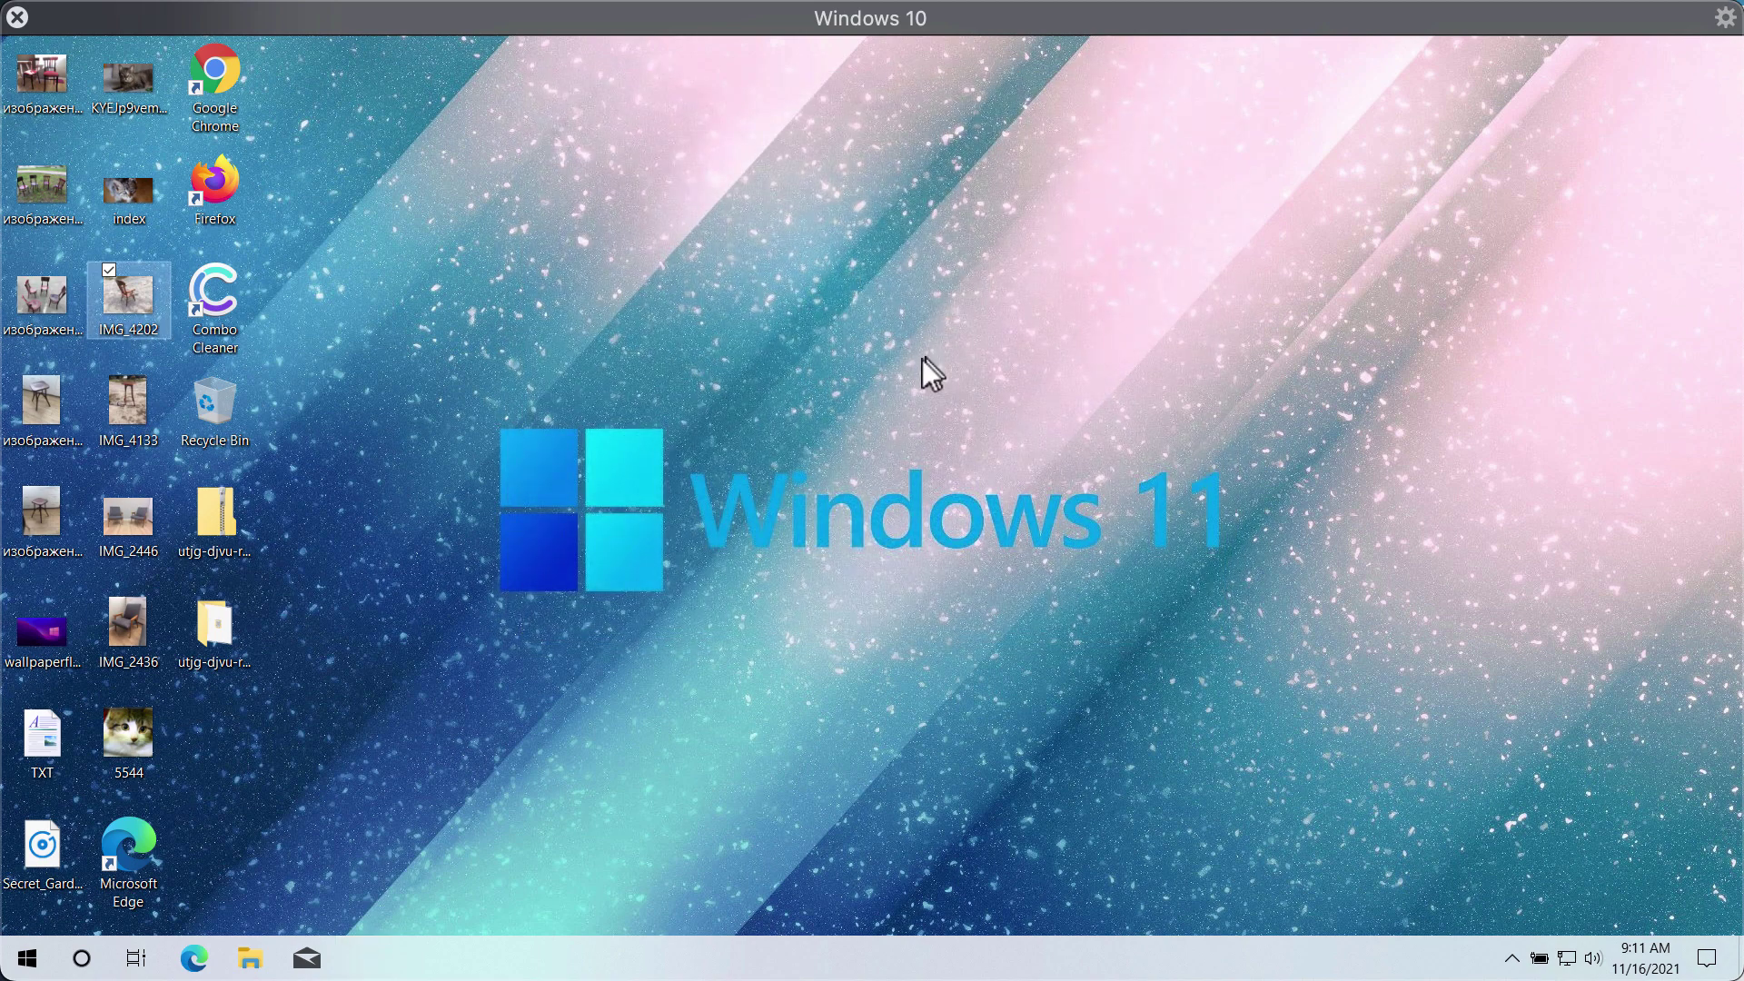
left_click(27, 413)
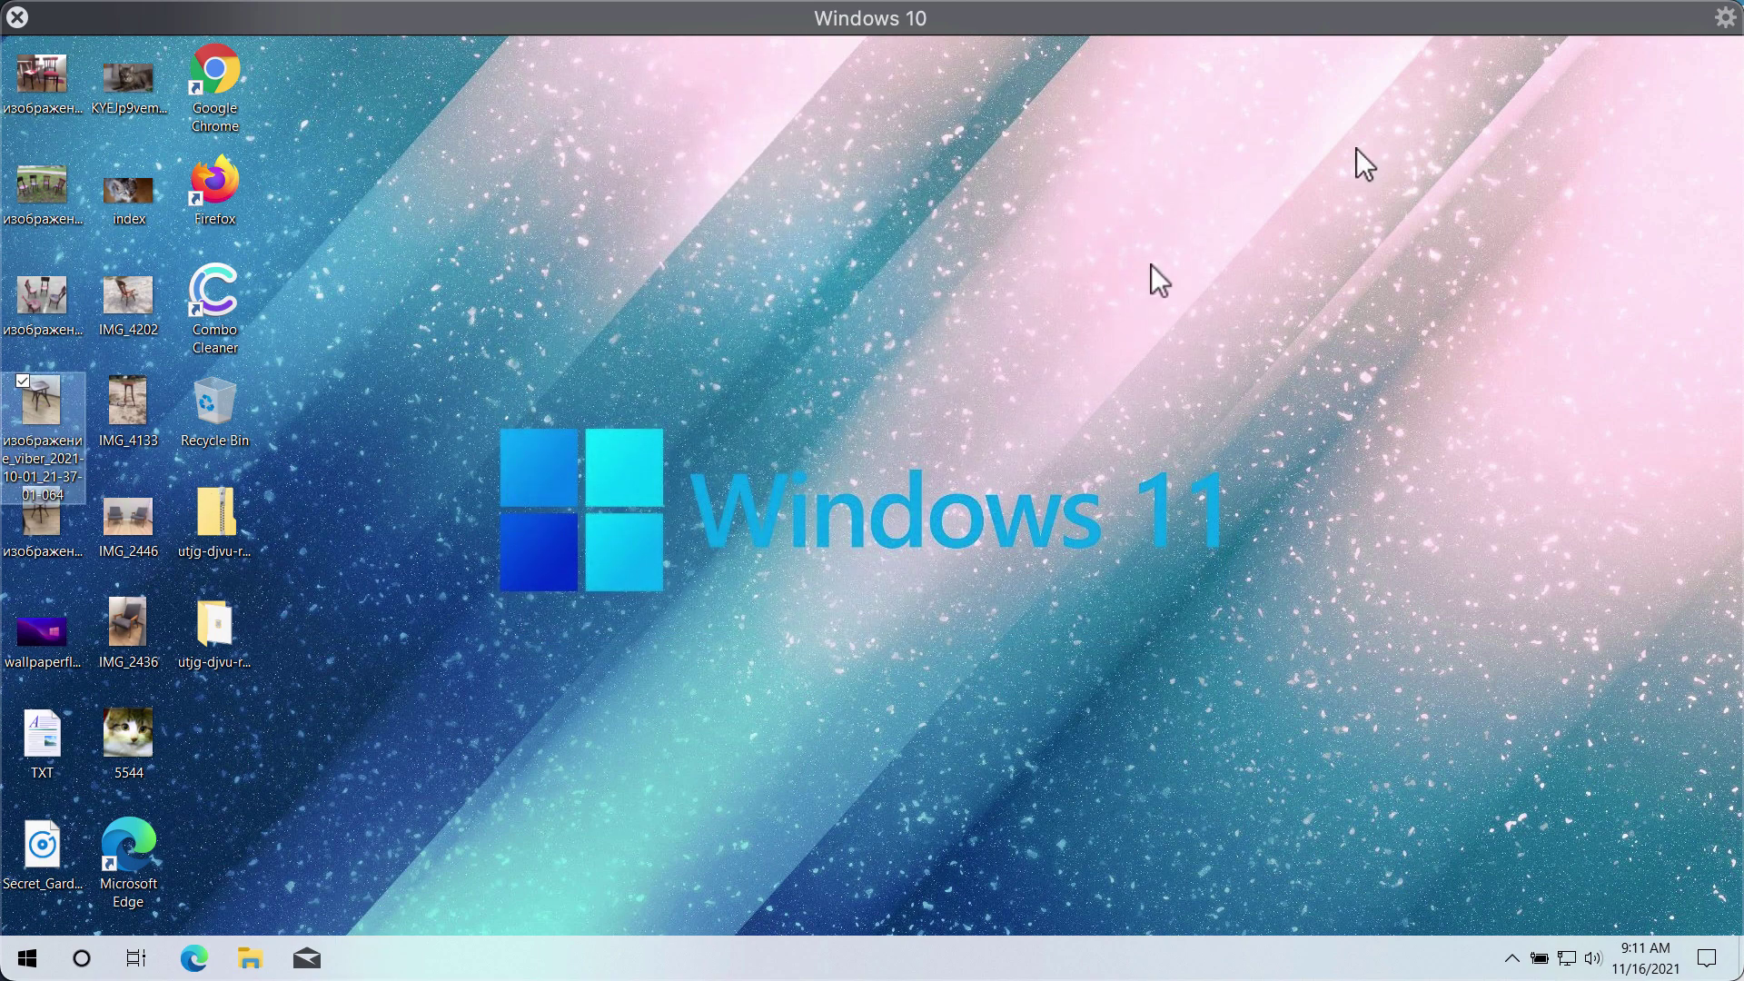
left_click(241, 581)
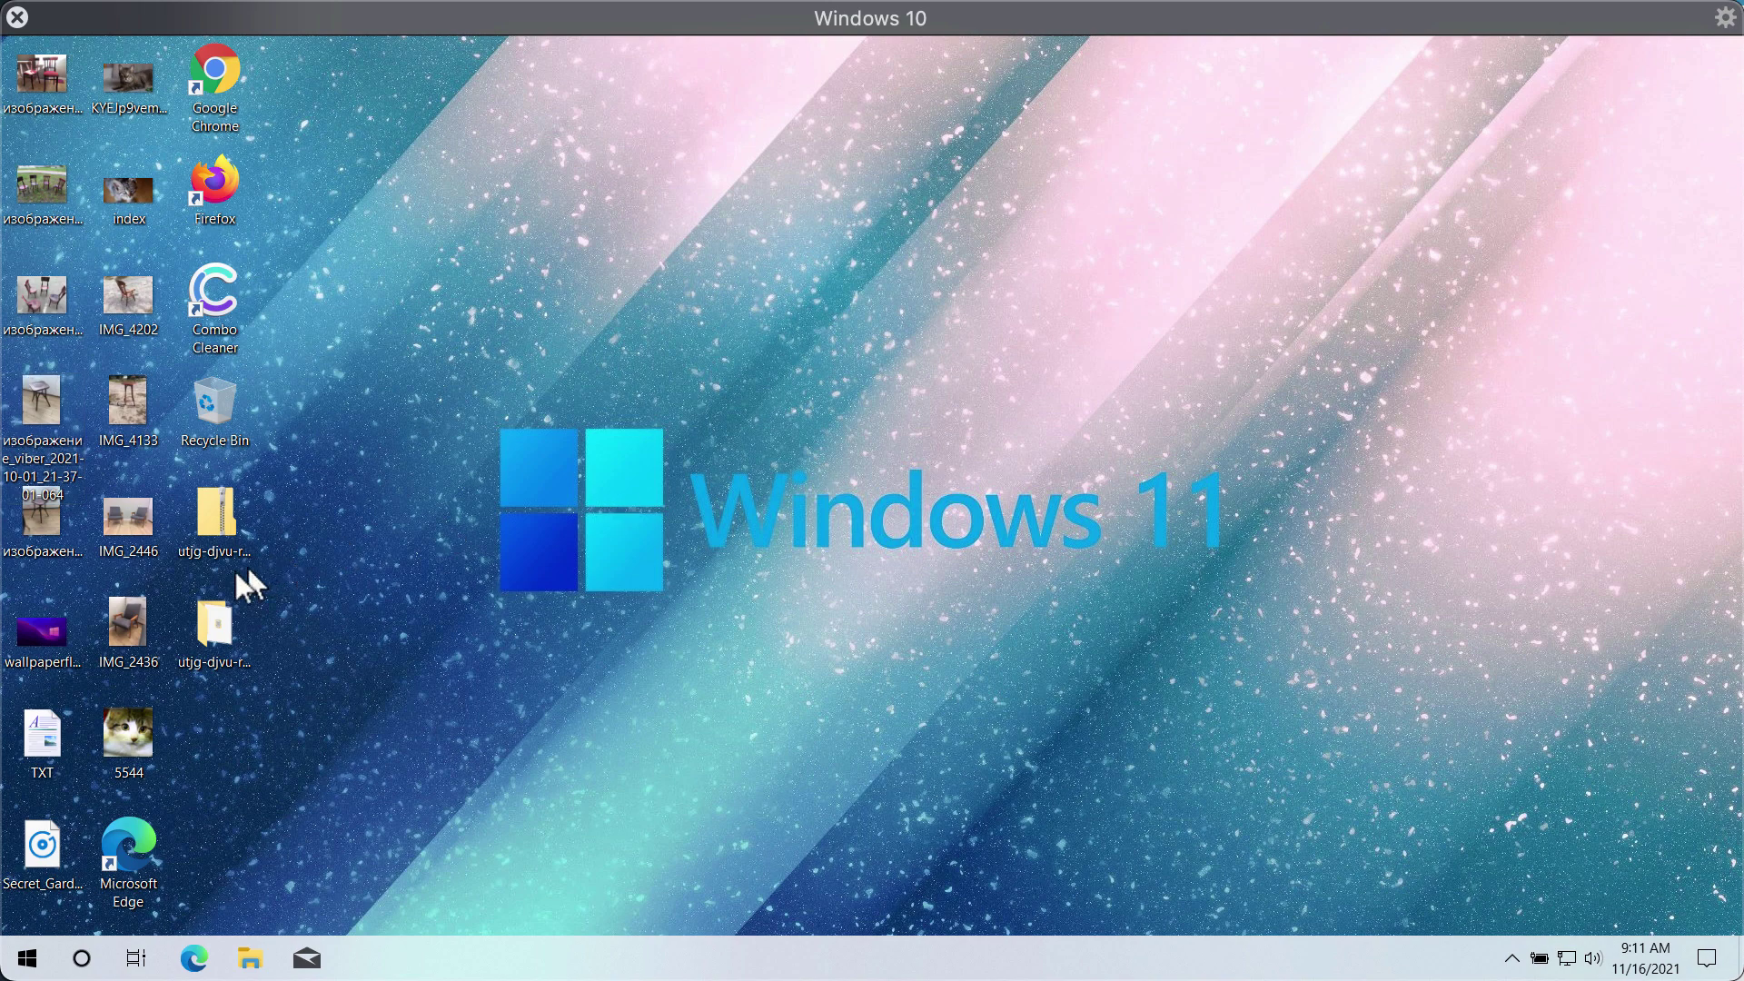
double_click(52, 273)
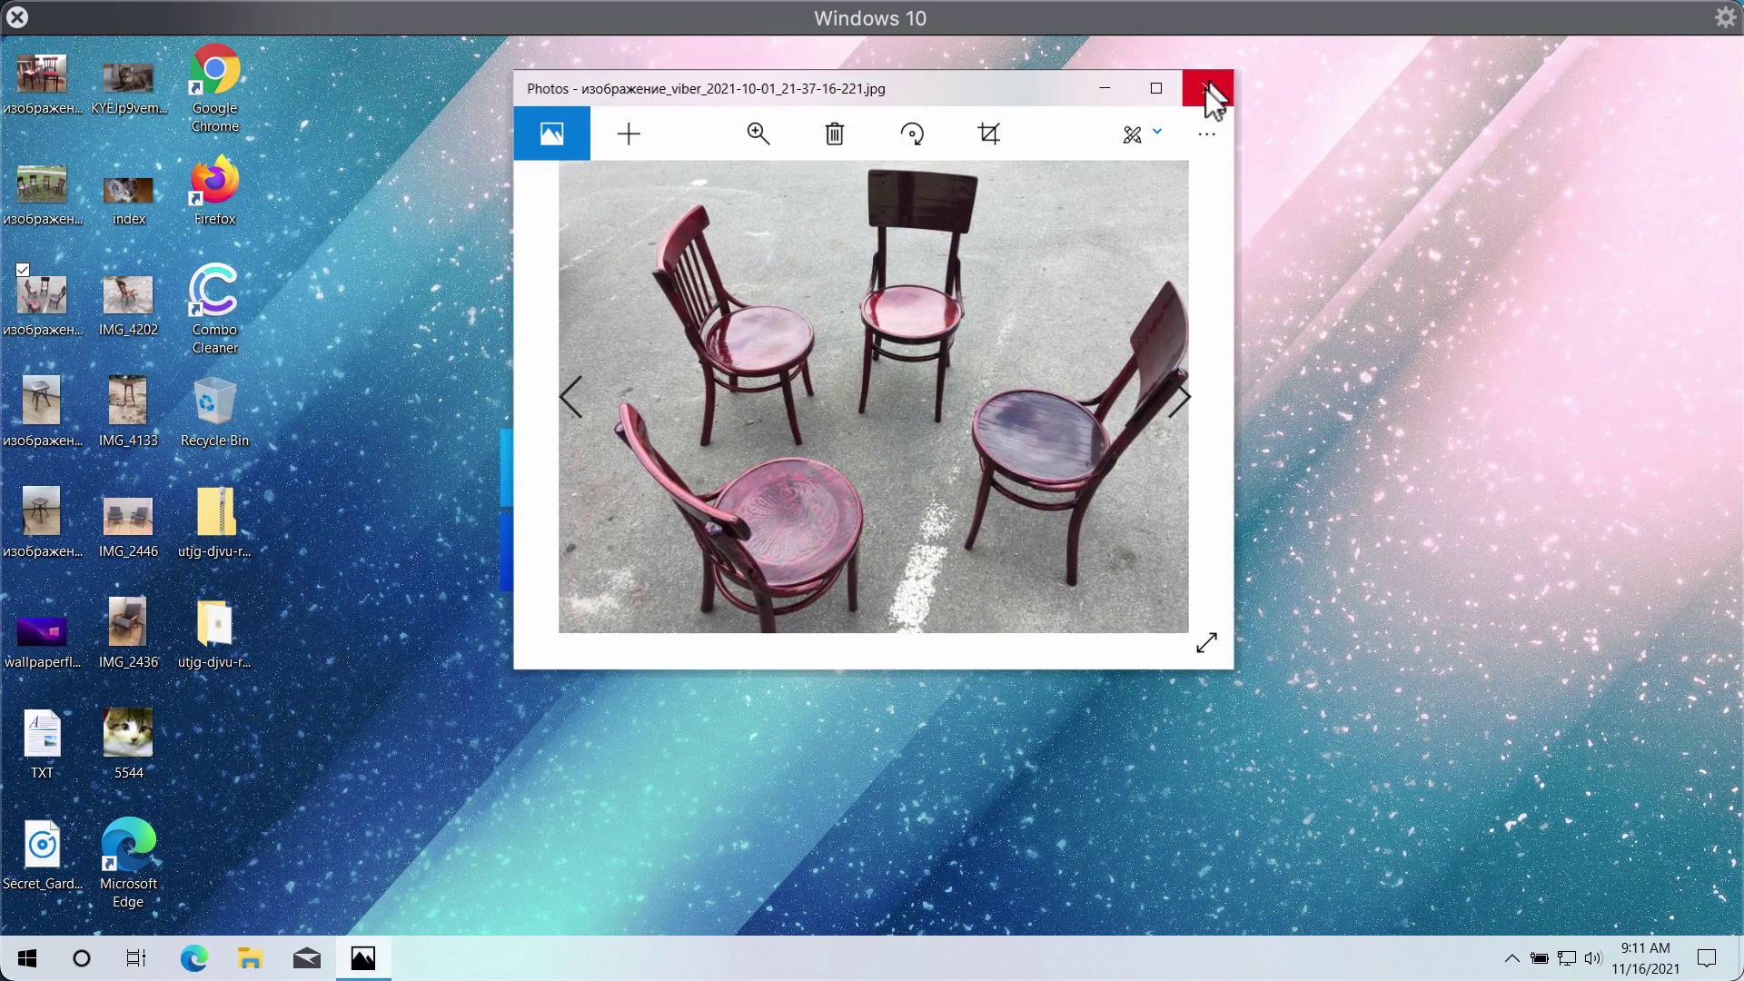
left_click(1201, 102)
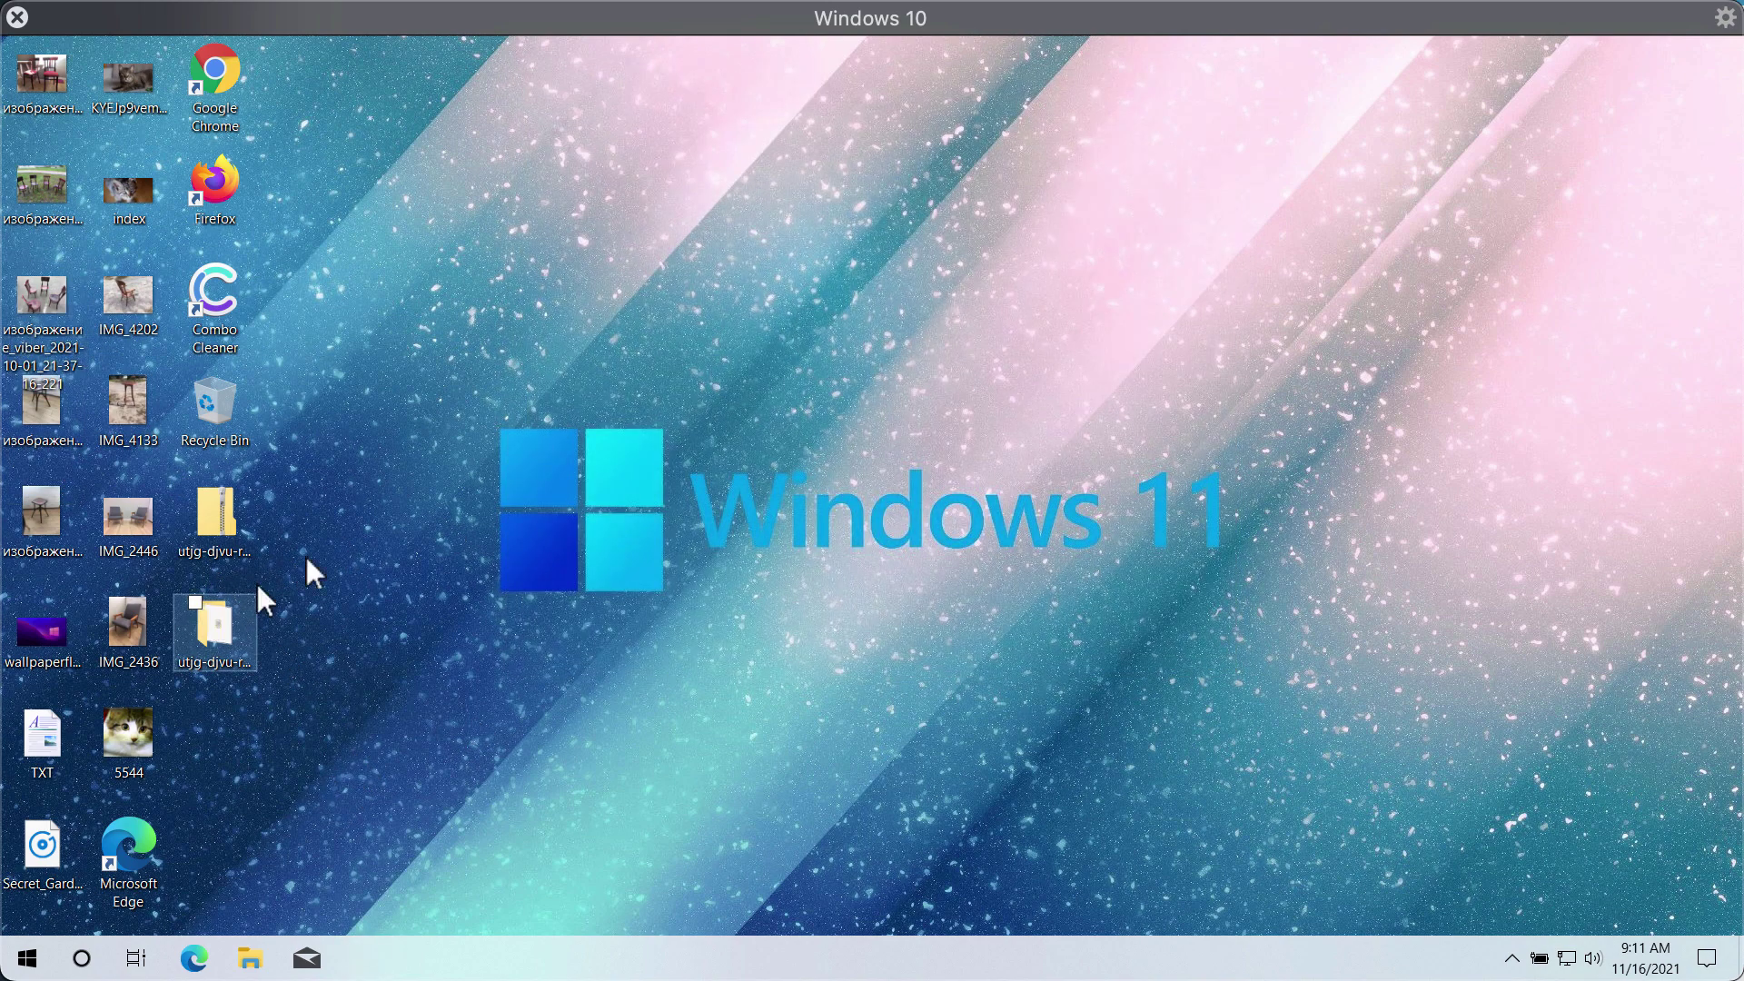
- Inspect the application file in the utjg-djvu-ransomware folder, then close the folder
left_click(217, 627)
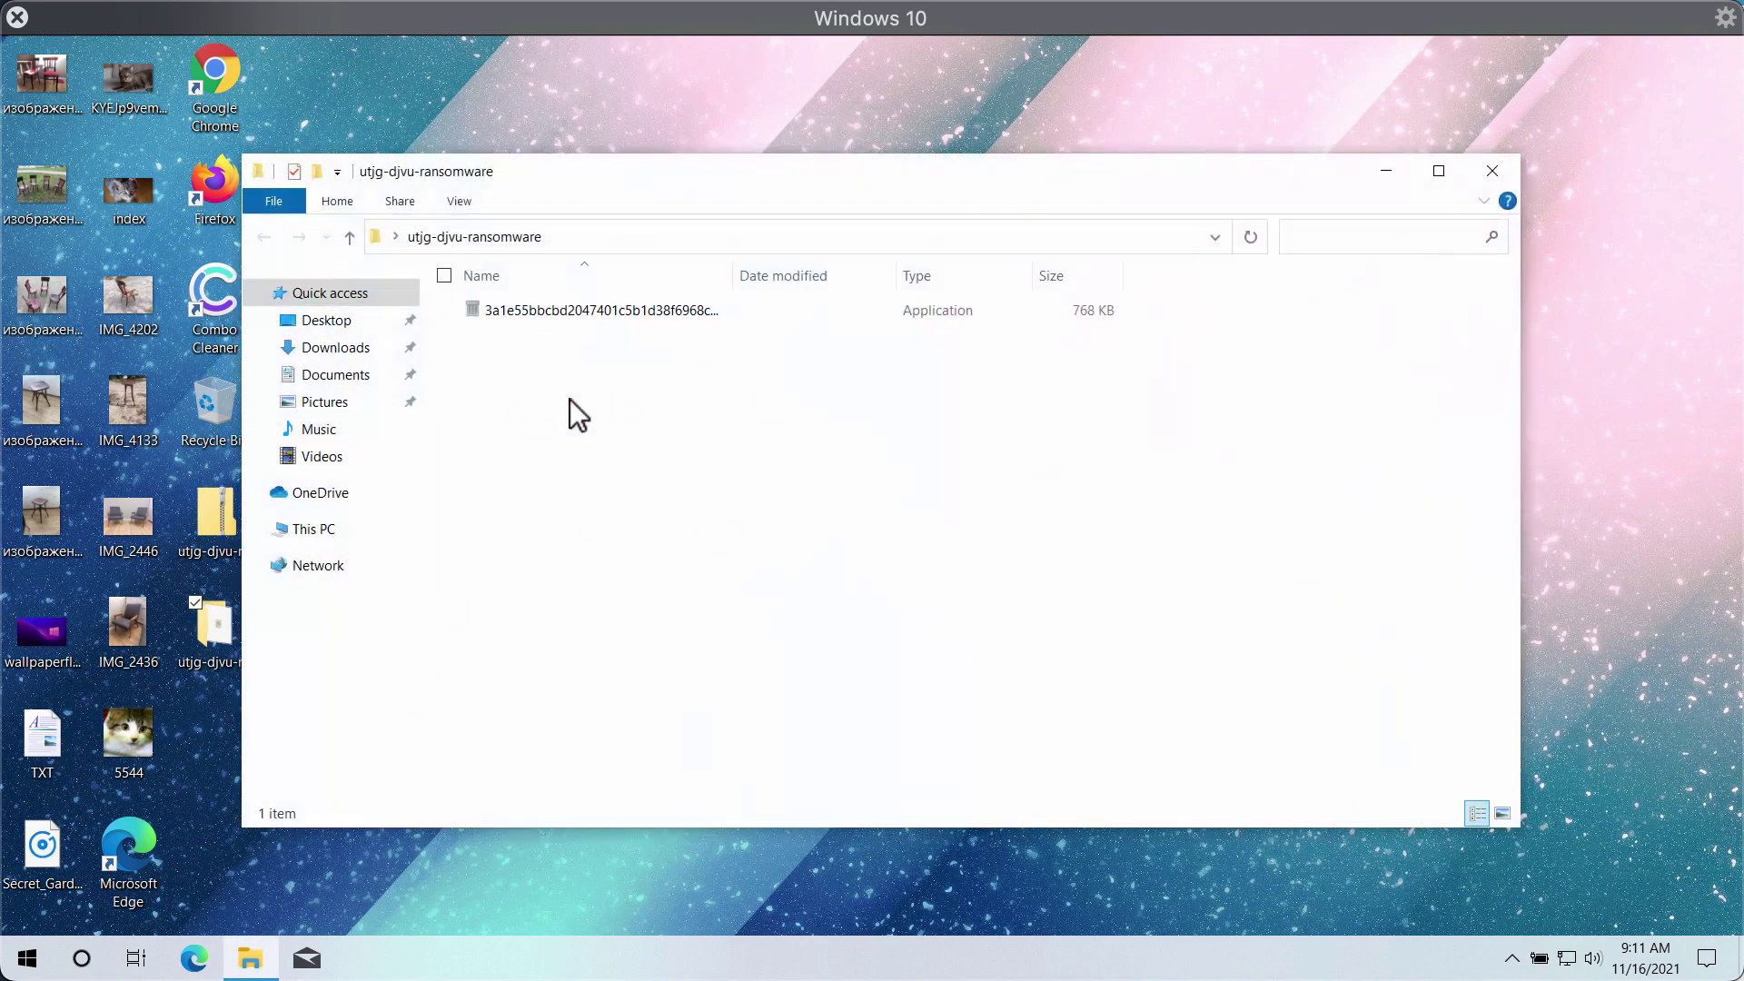
left_click(597, 314)
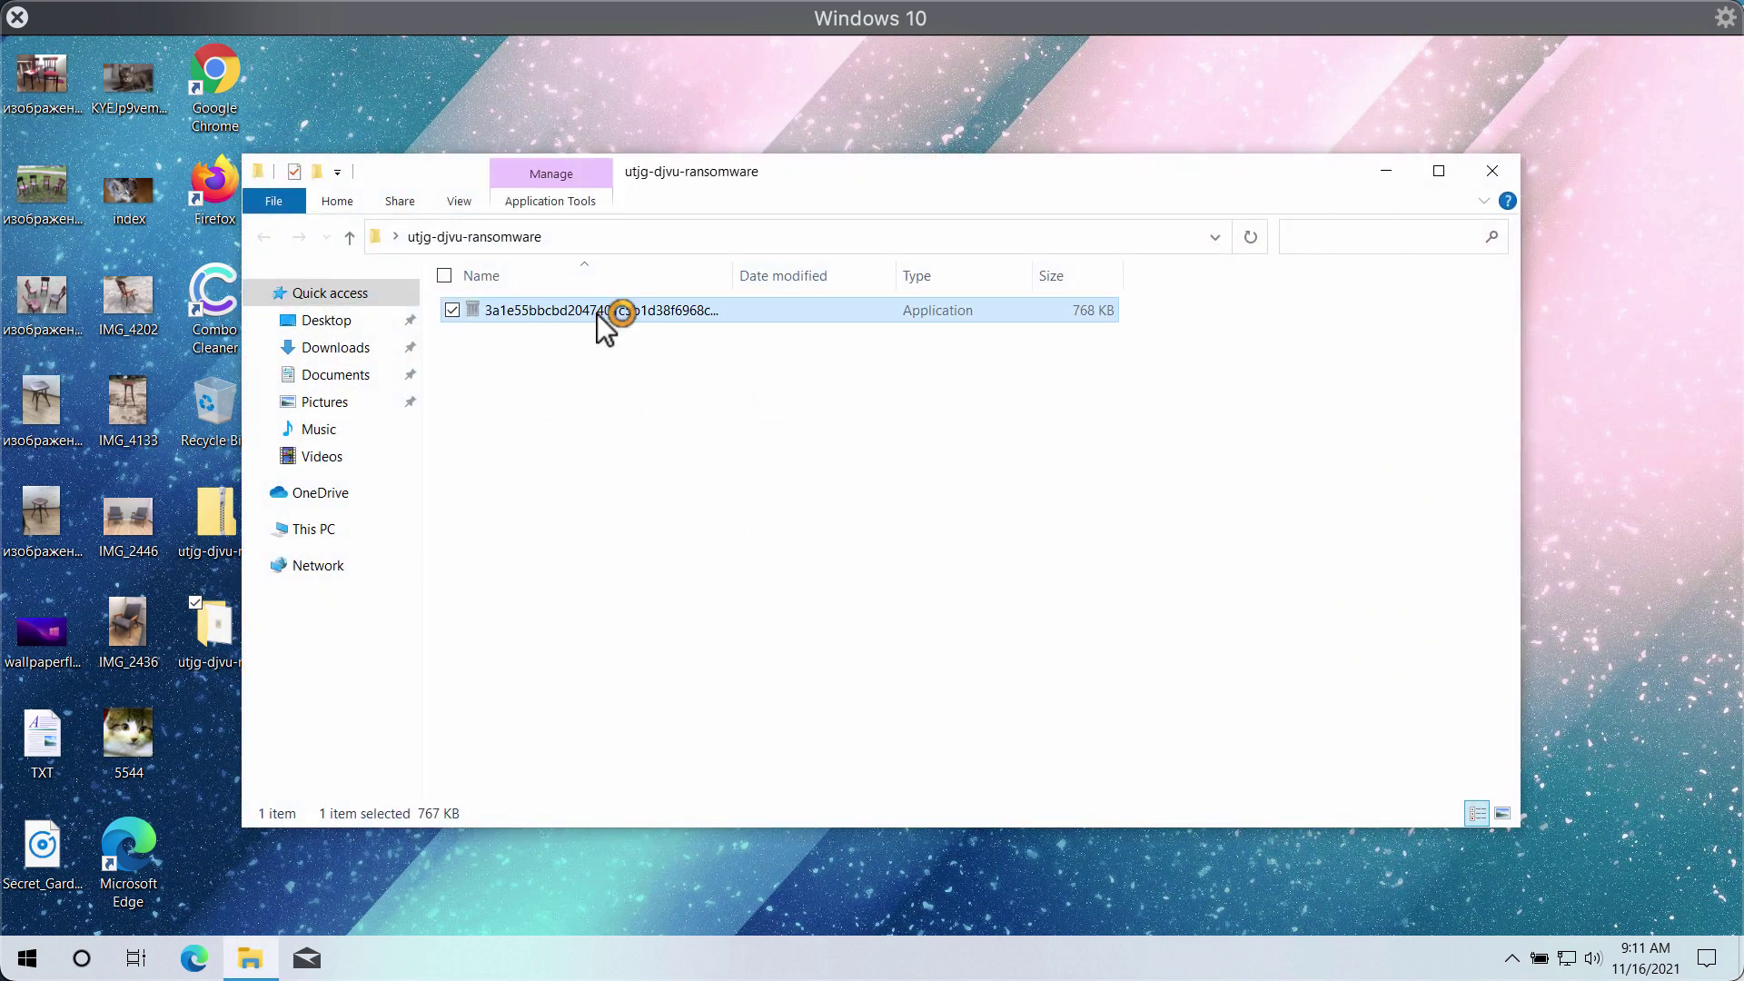
left_click(1494, 173)
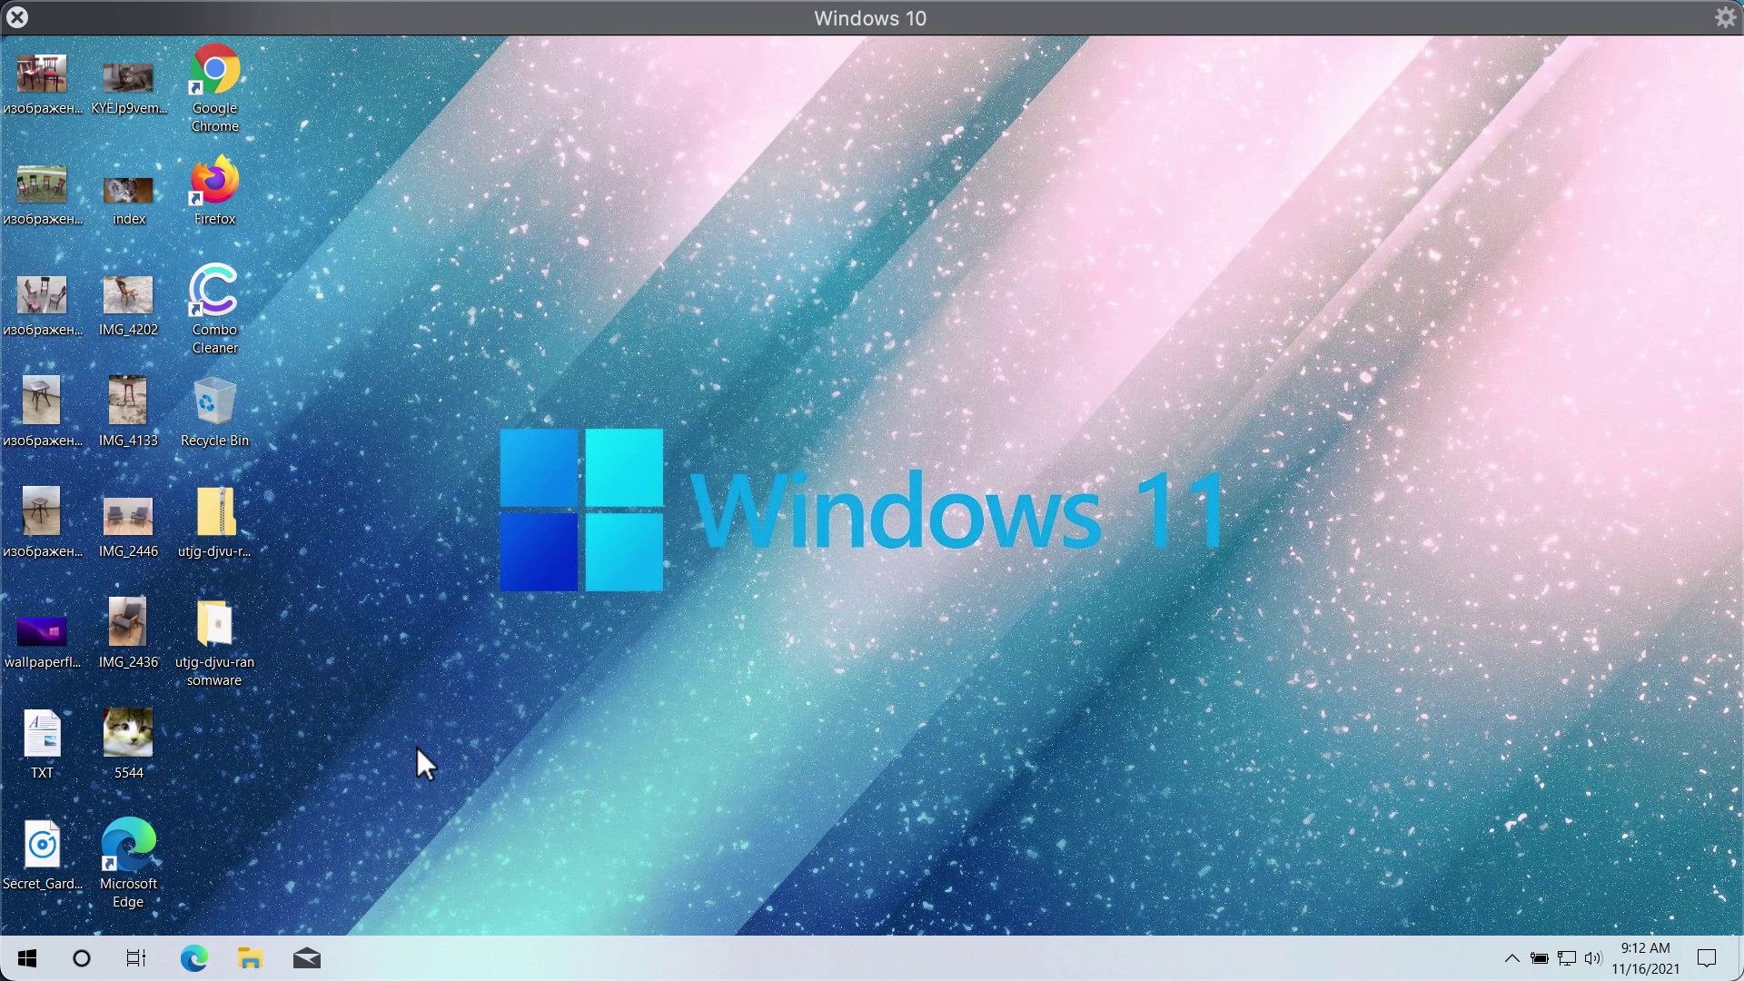
- Sign out of Windows from the Start context menu and sign back in
right_click(22, 960)
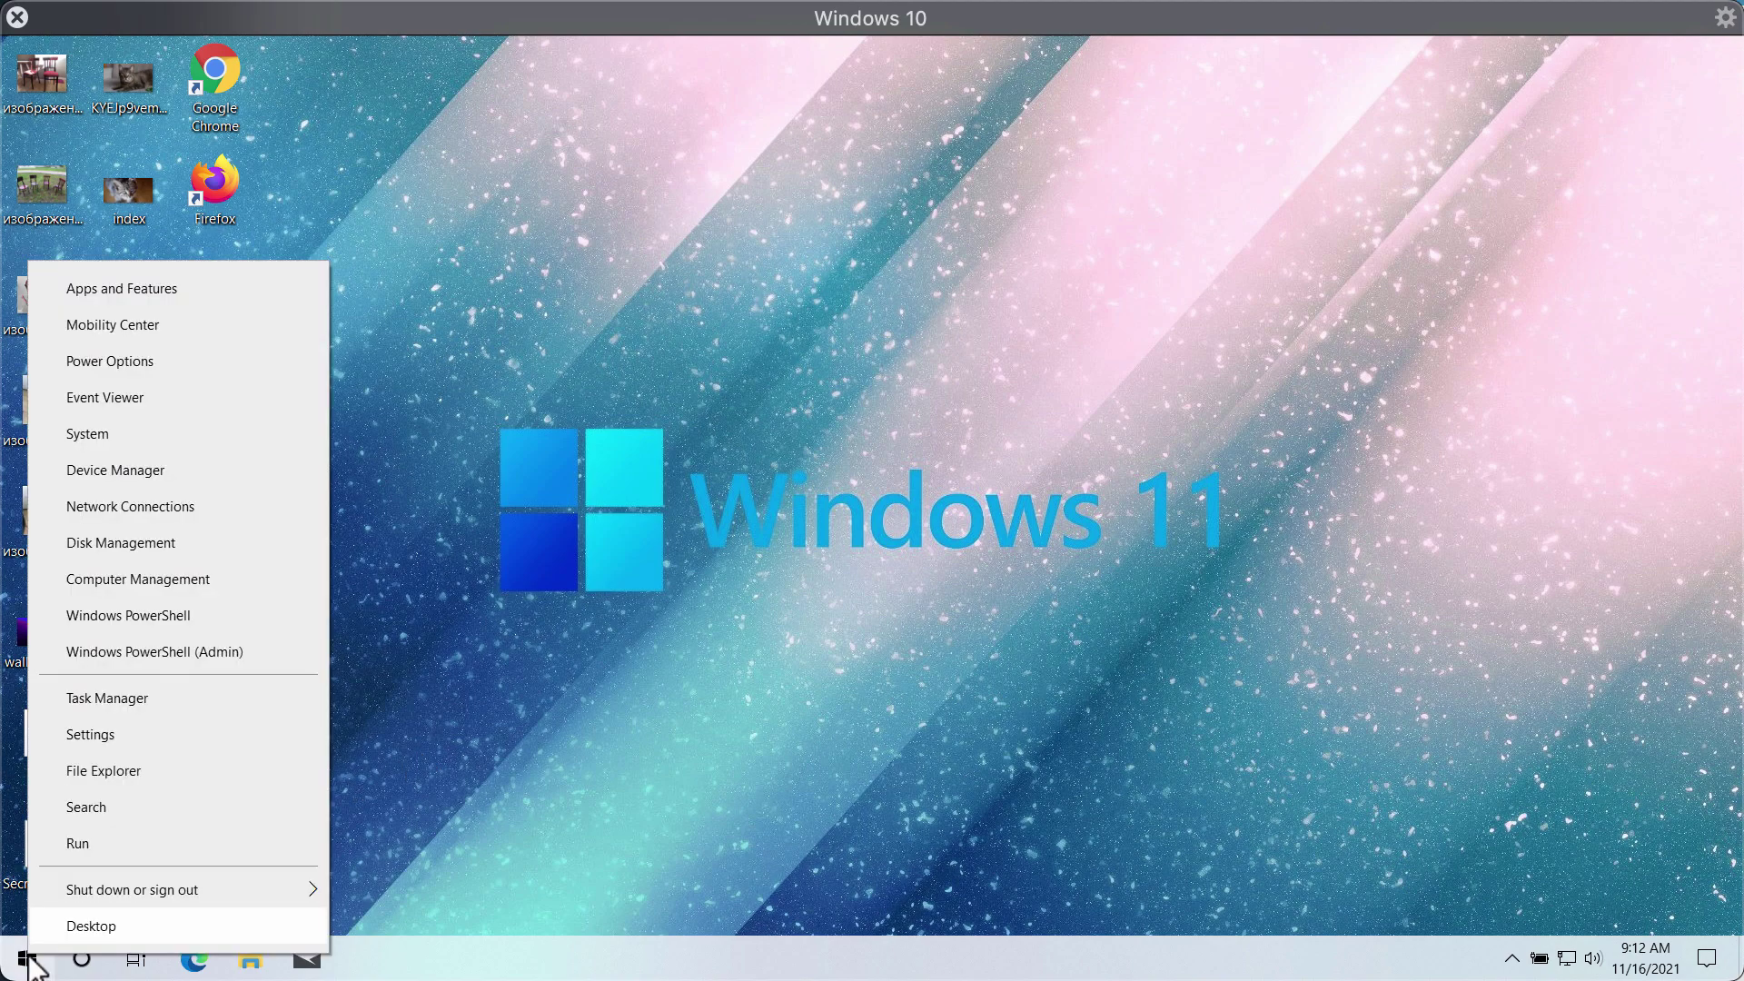
mouse_move(318, 892)
left_click(443, 772)
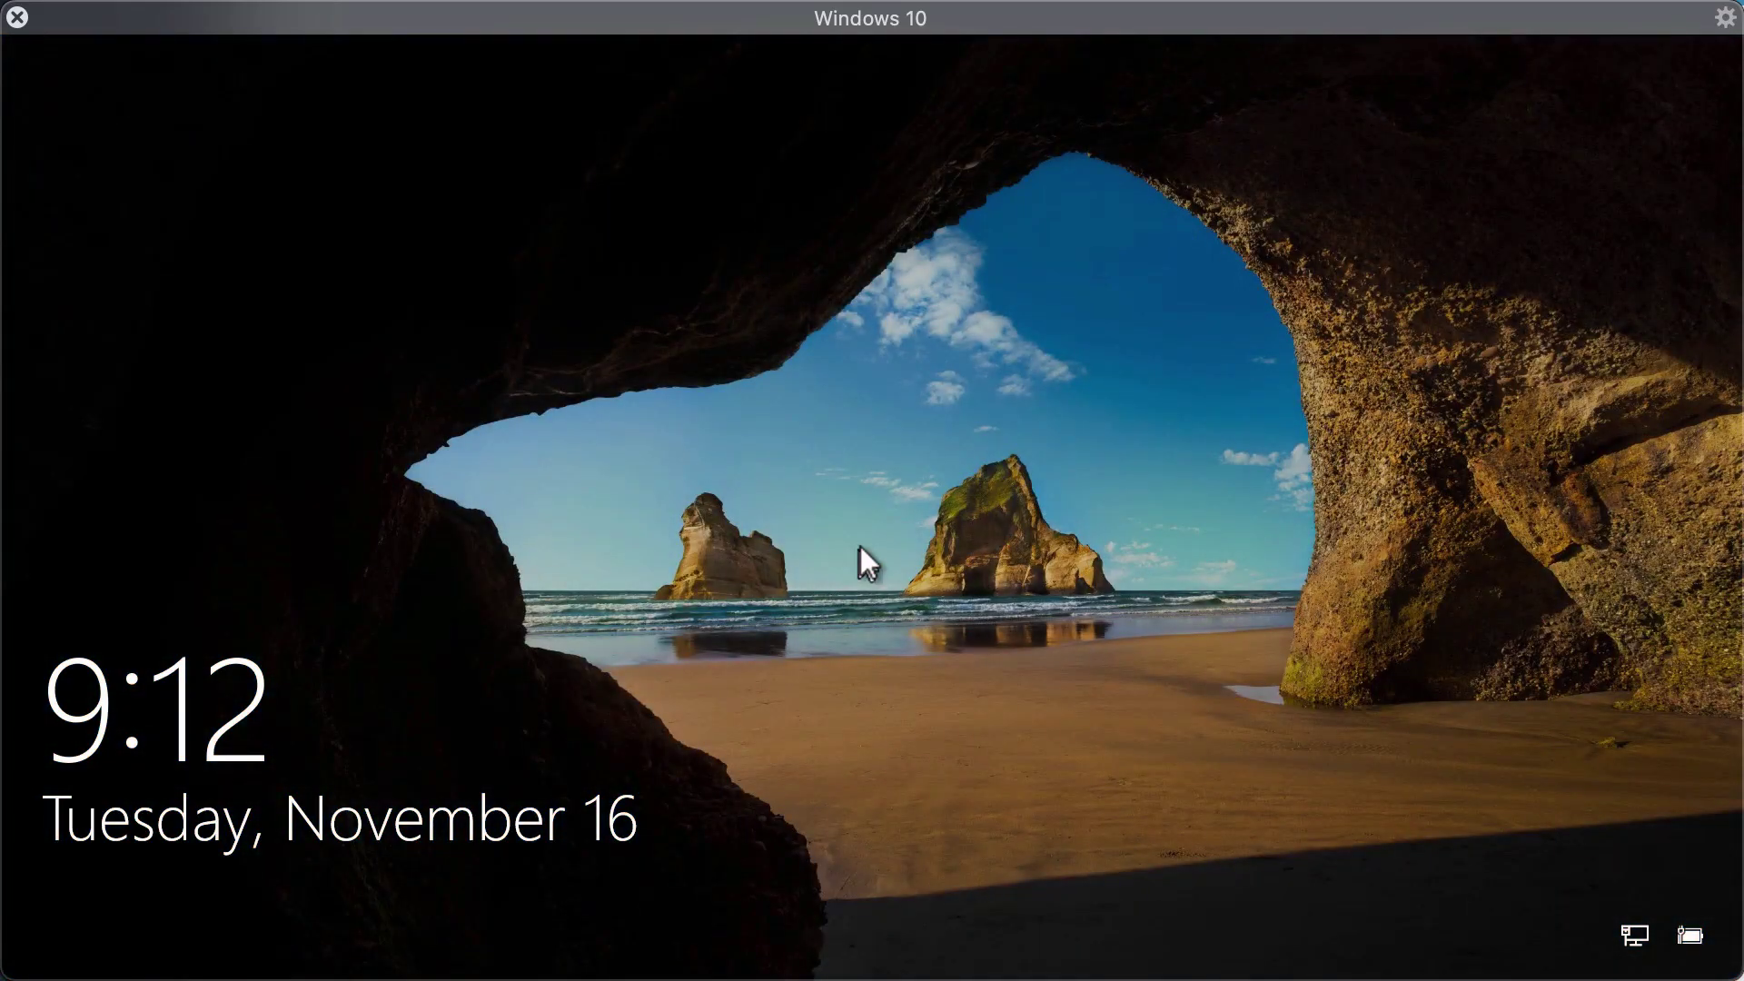
left_click(869, 563)
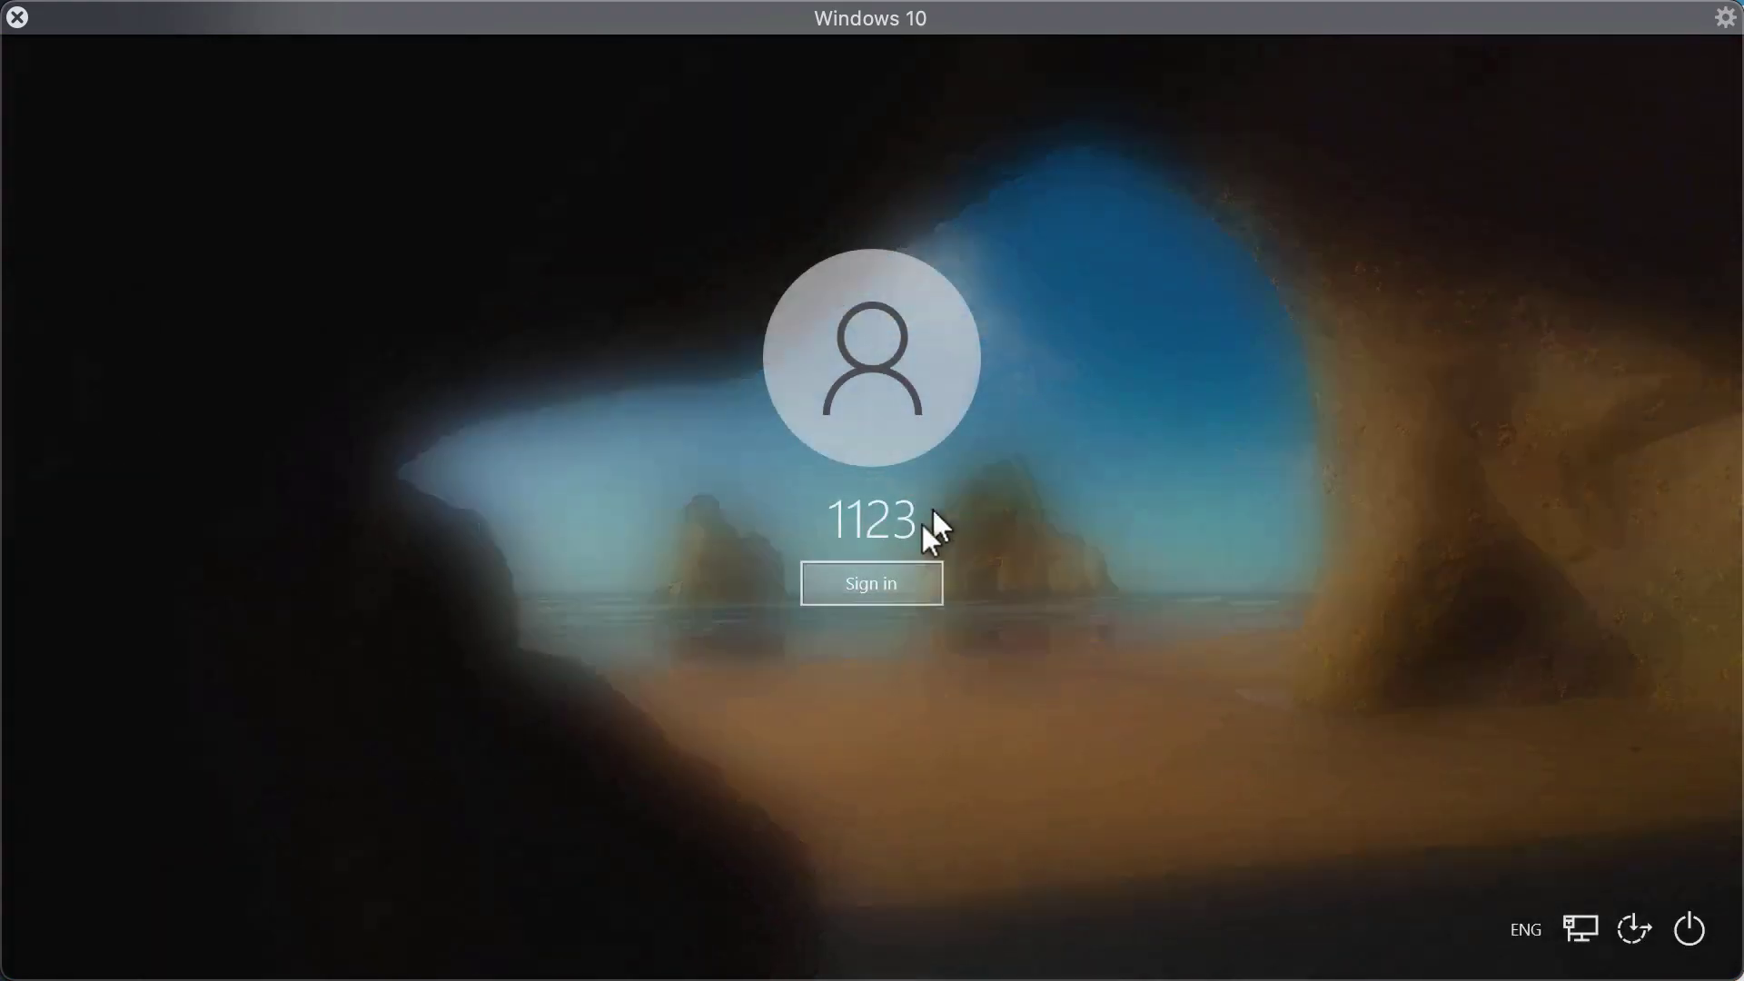
left_click(907, 591)
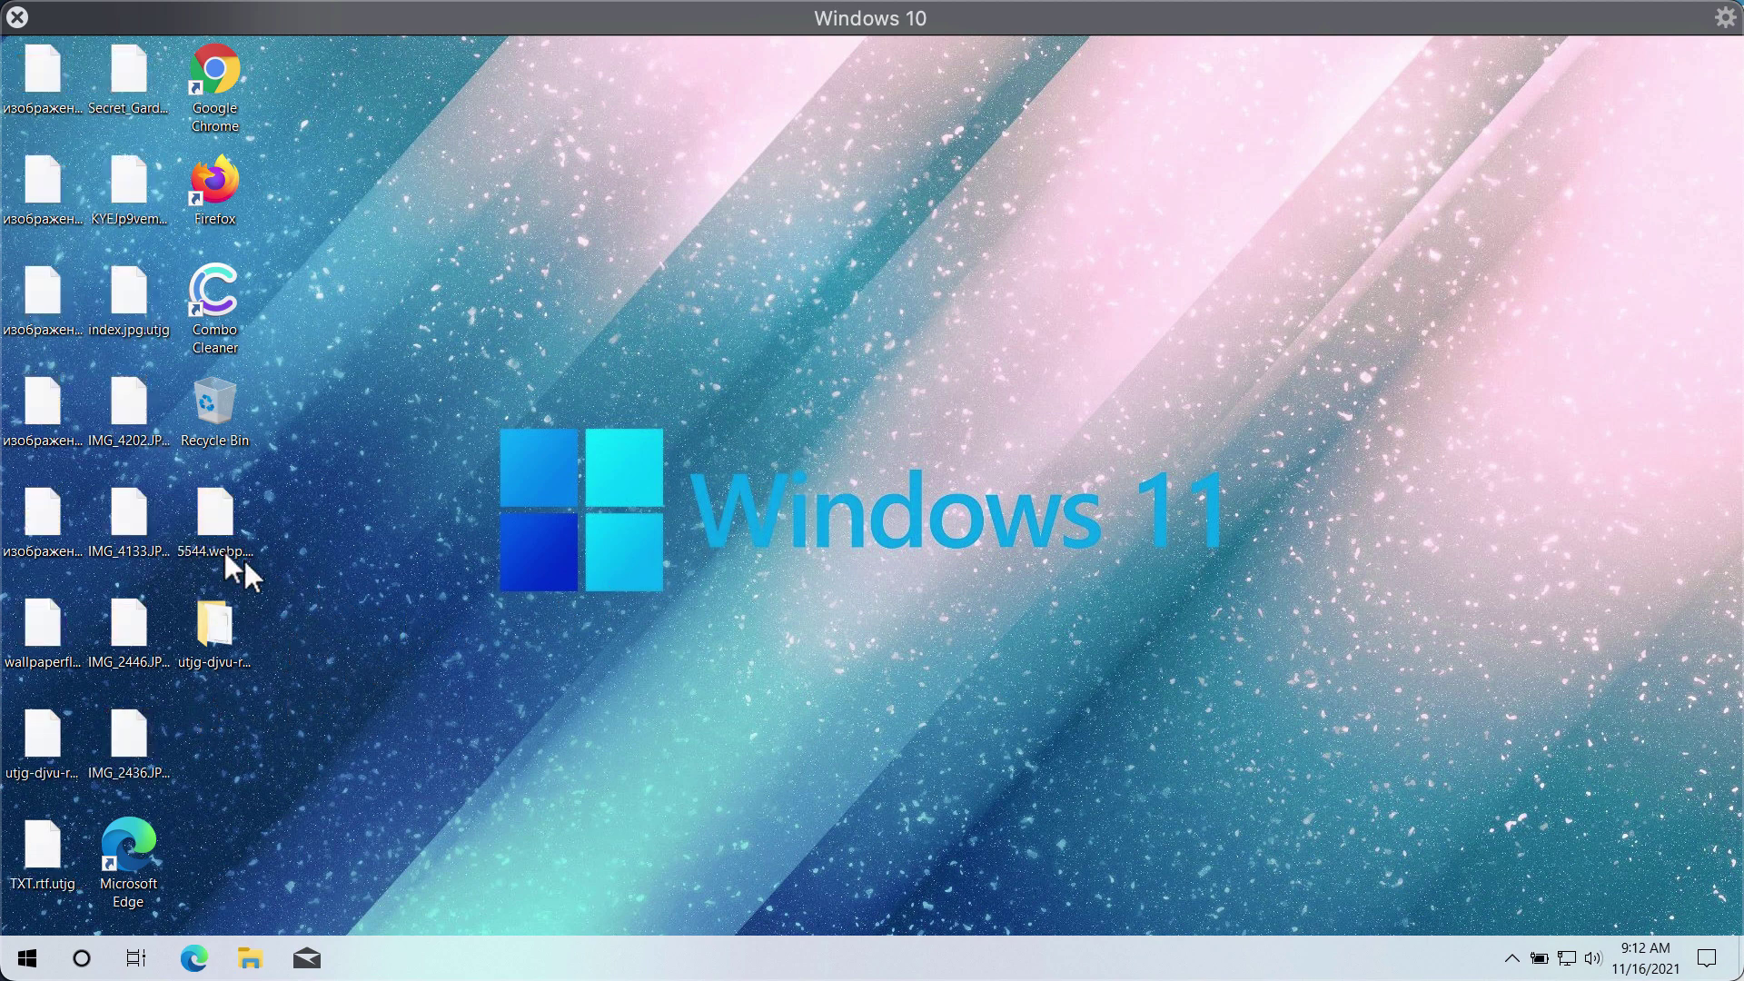
- Try opening the encrypted IMG_4133.JPG.utjg file, which no app can open, and select 5544.webp
left_click(146, 535)
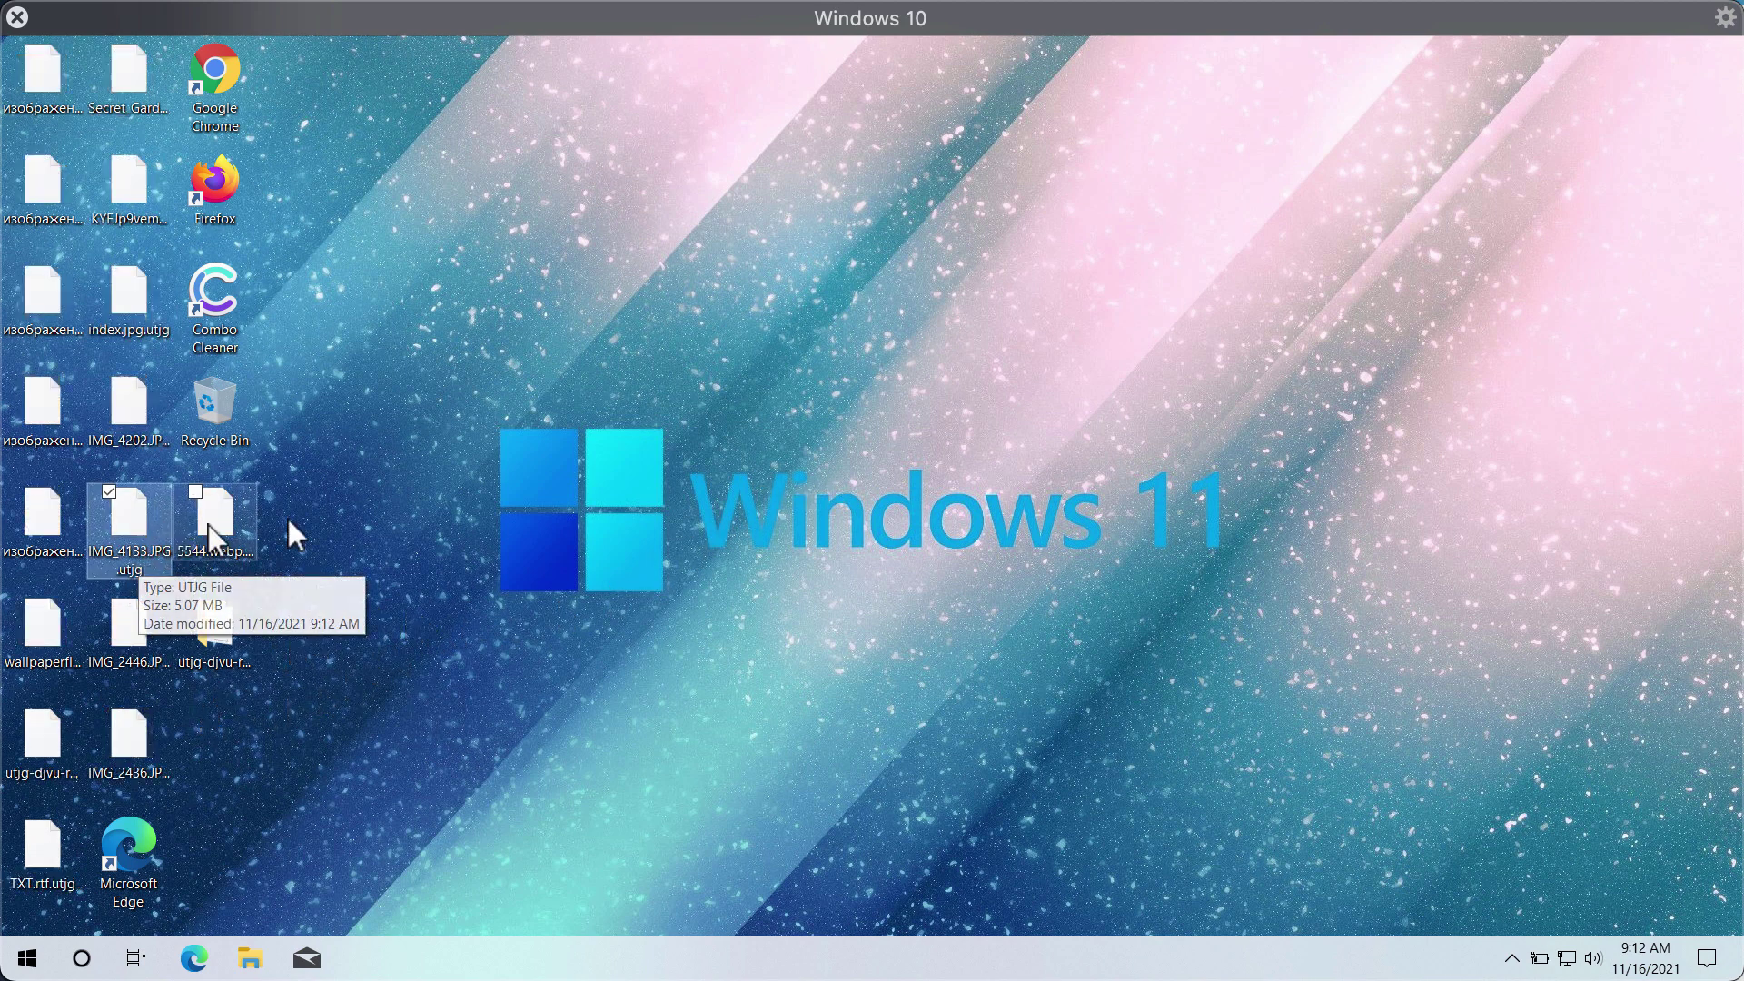
double_click(96, 531)
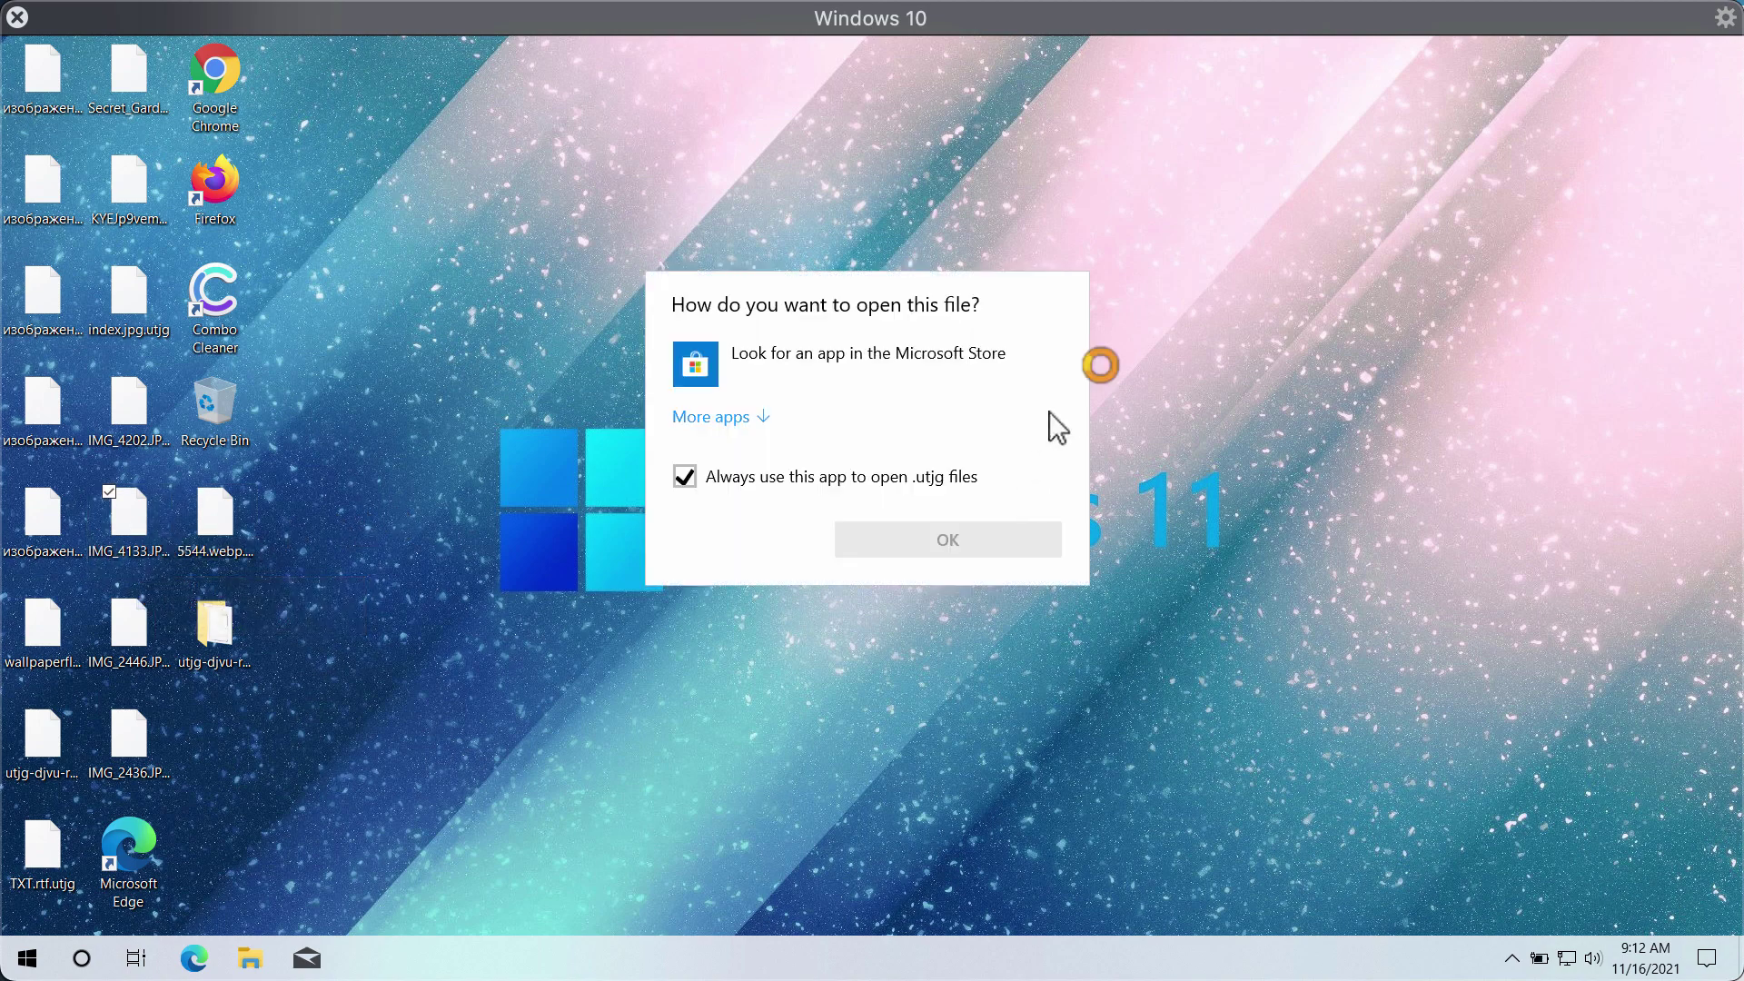
key("Escape")
left_click(210, 526)
- Launch Google Chrome from the desktop and minimize its window
left_click(556, 522)
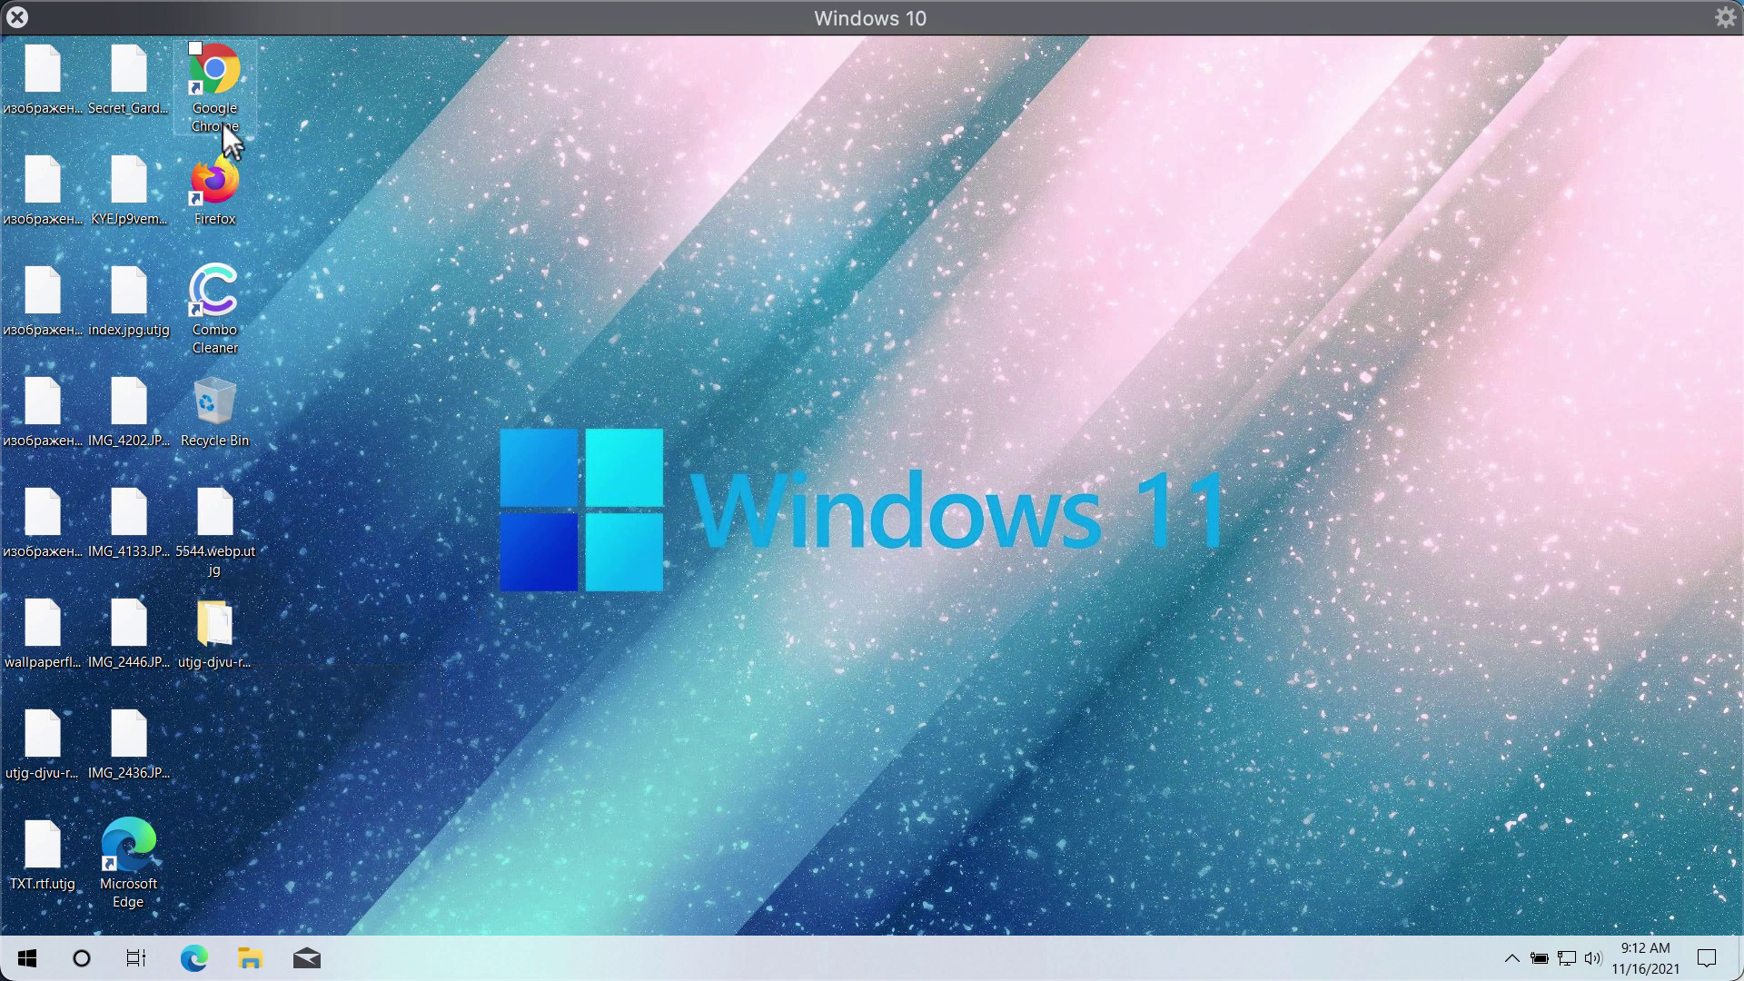
left_click(220, 94)
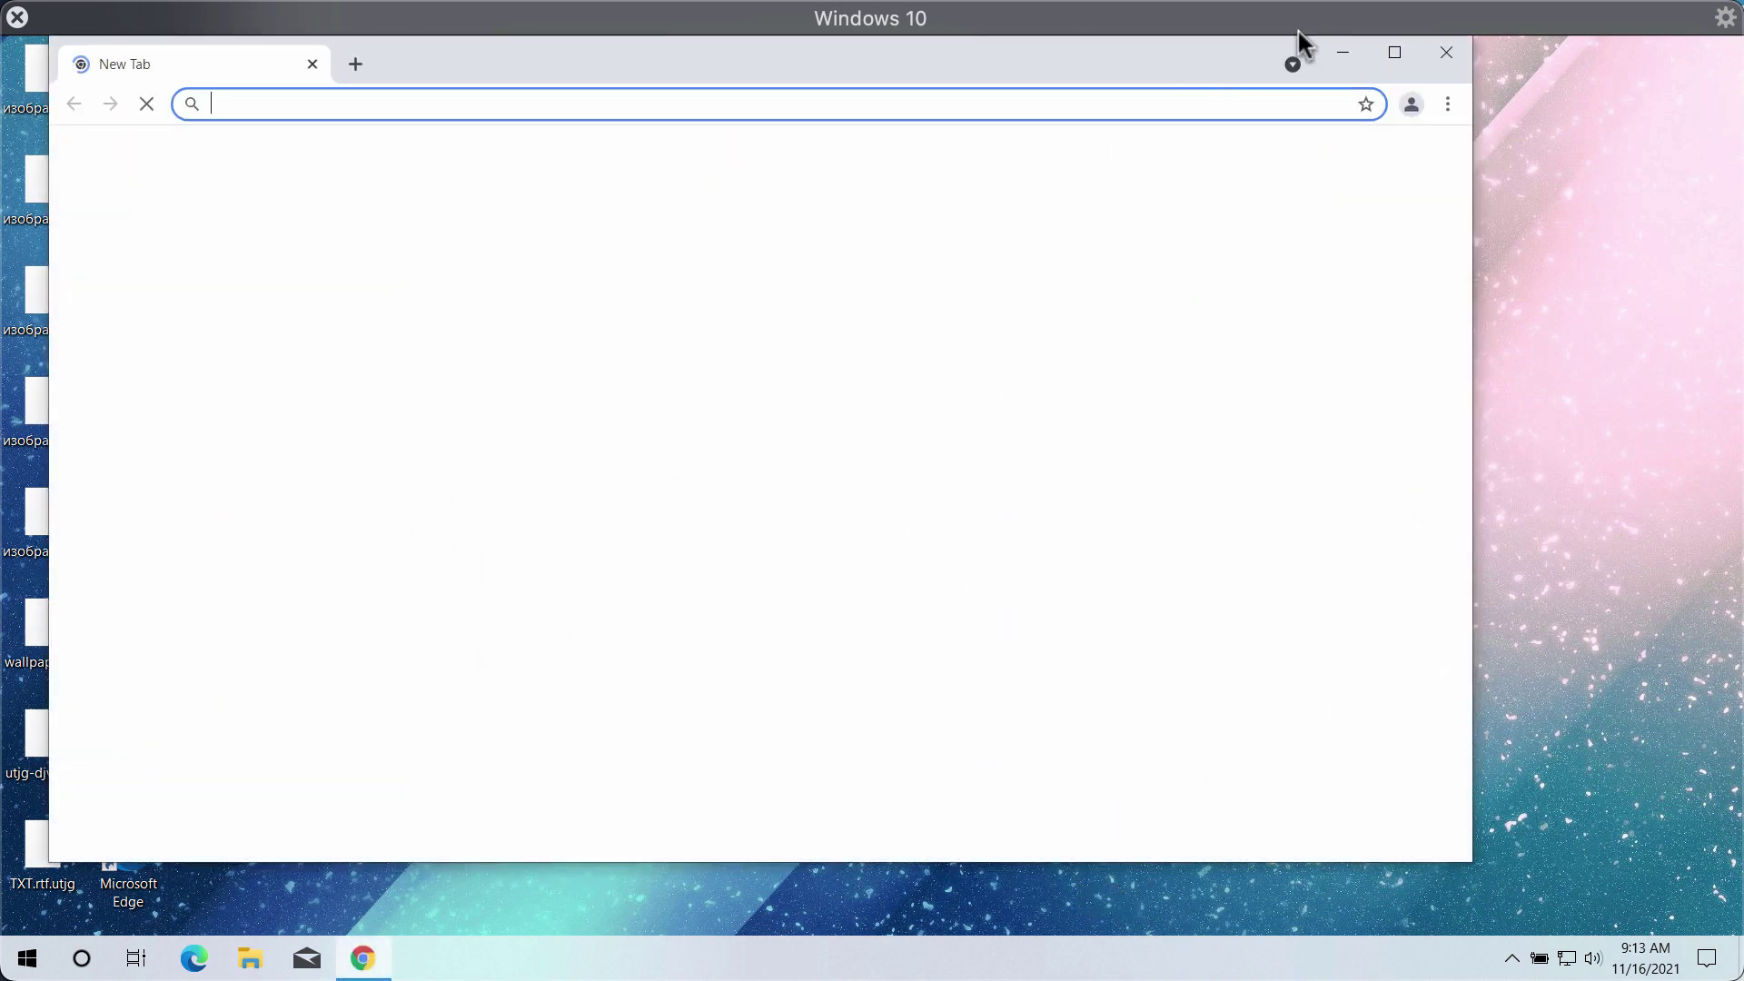
left_click(1343, 52)
- Open Task Manager from the taskbar in its full detailed view
right_click(1328, 960)
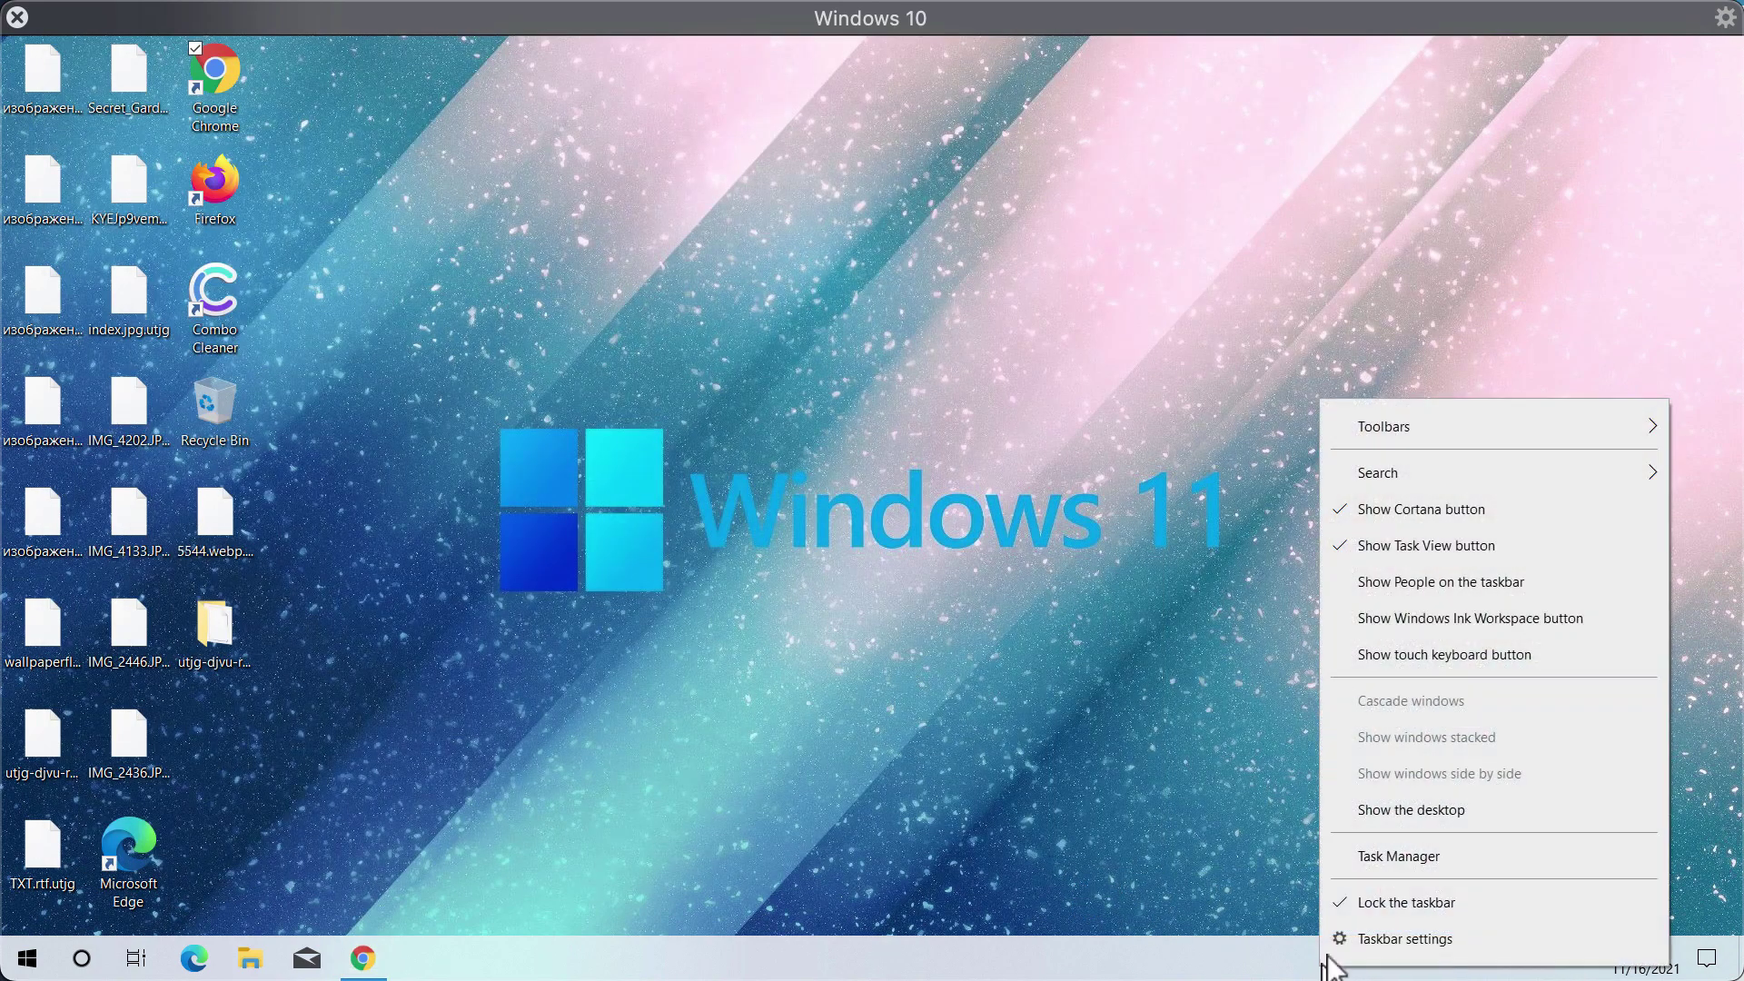
left_click(1398, 858)
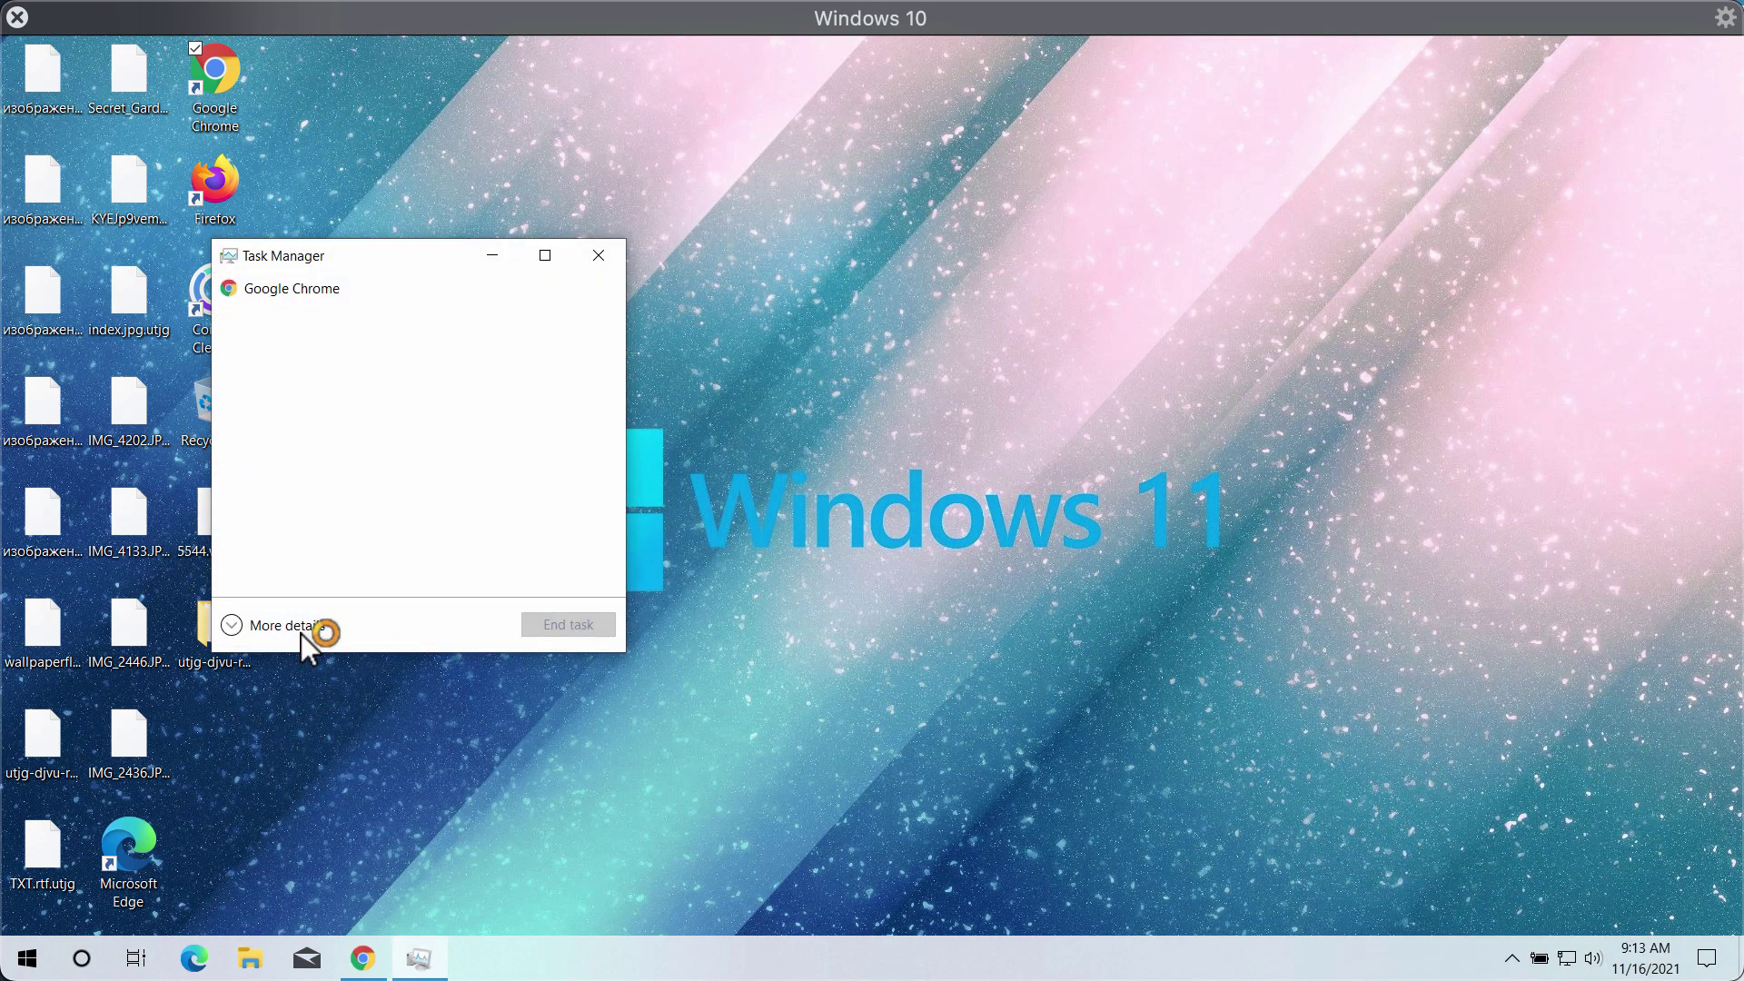
left_click(301, 634)
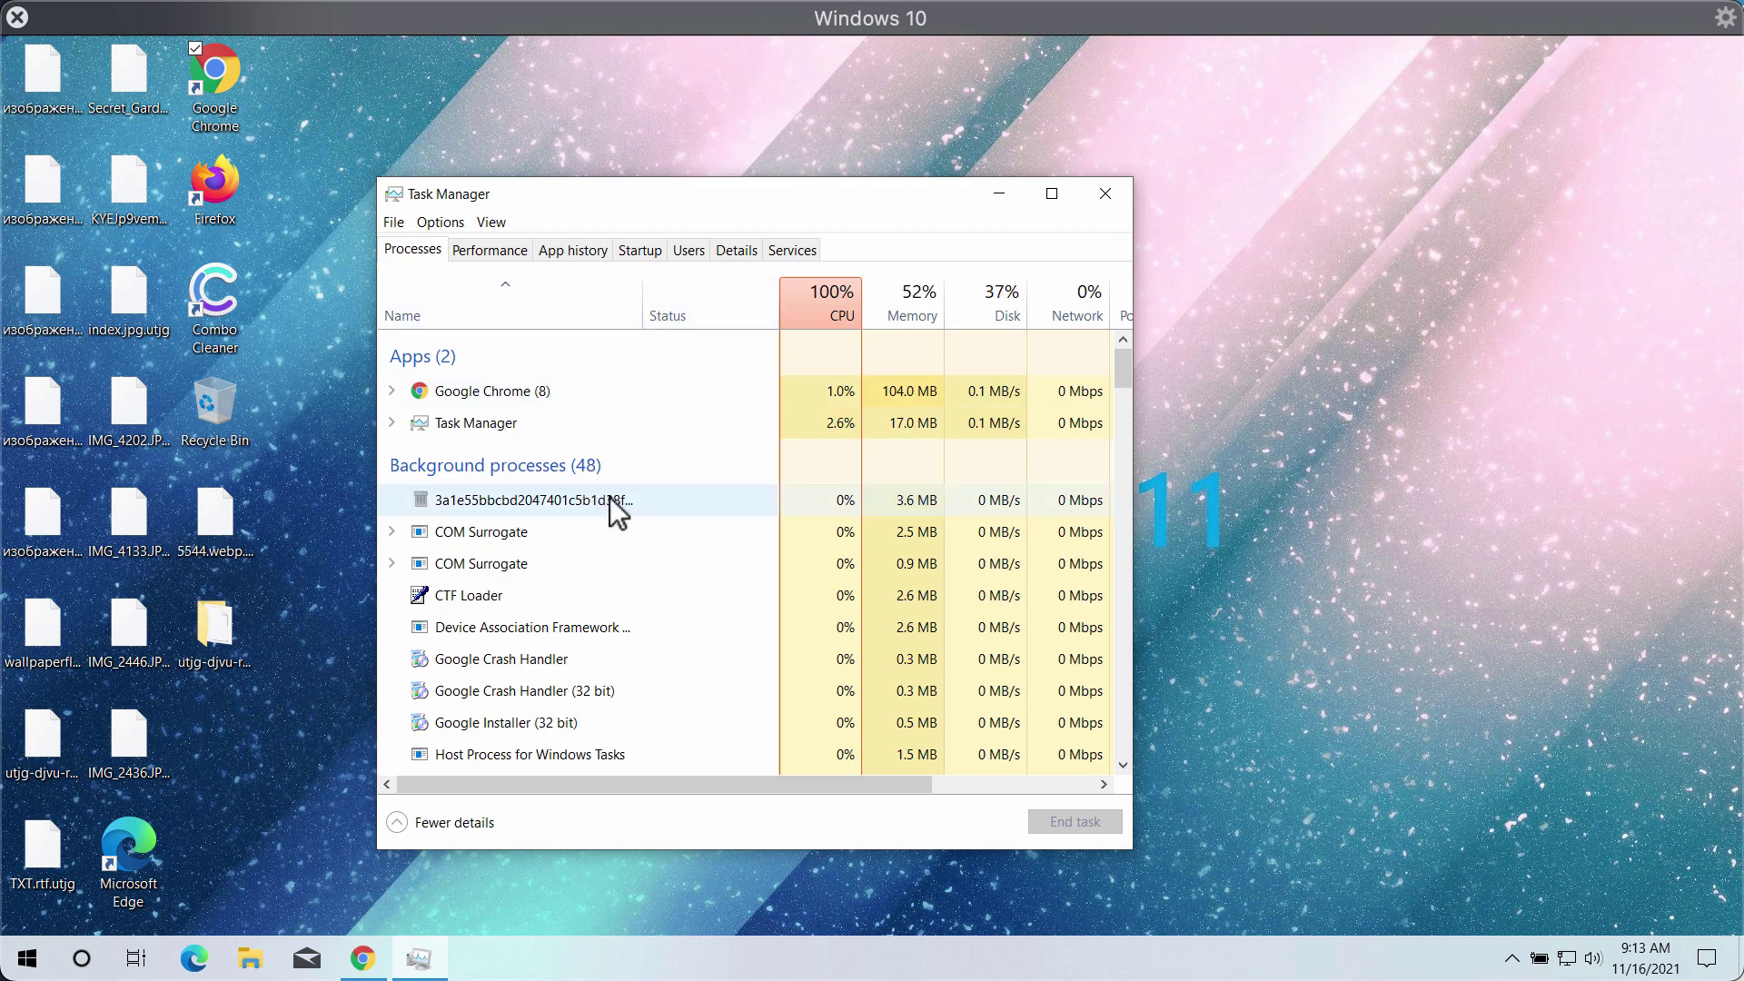
- End the hash-named ransomware background process, then close Task Manager
left_click_drag(642, 312, 896, 325)
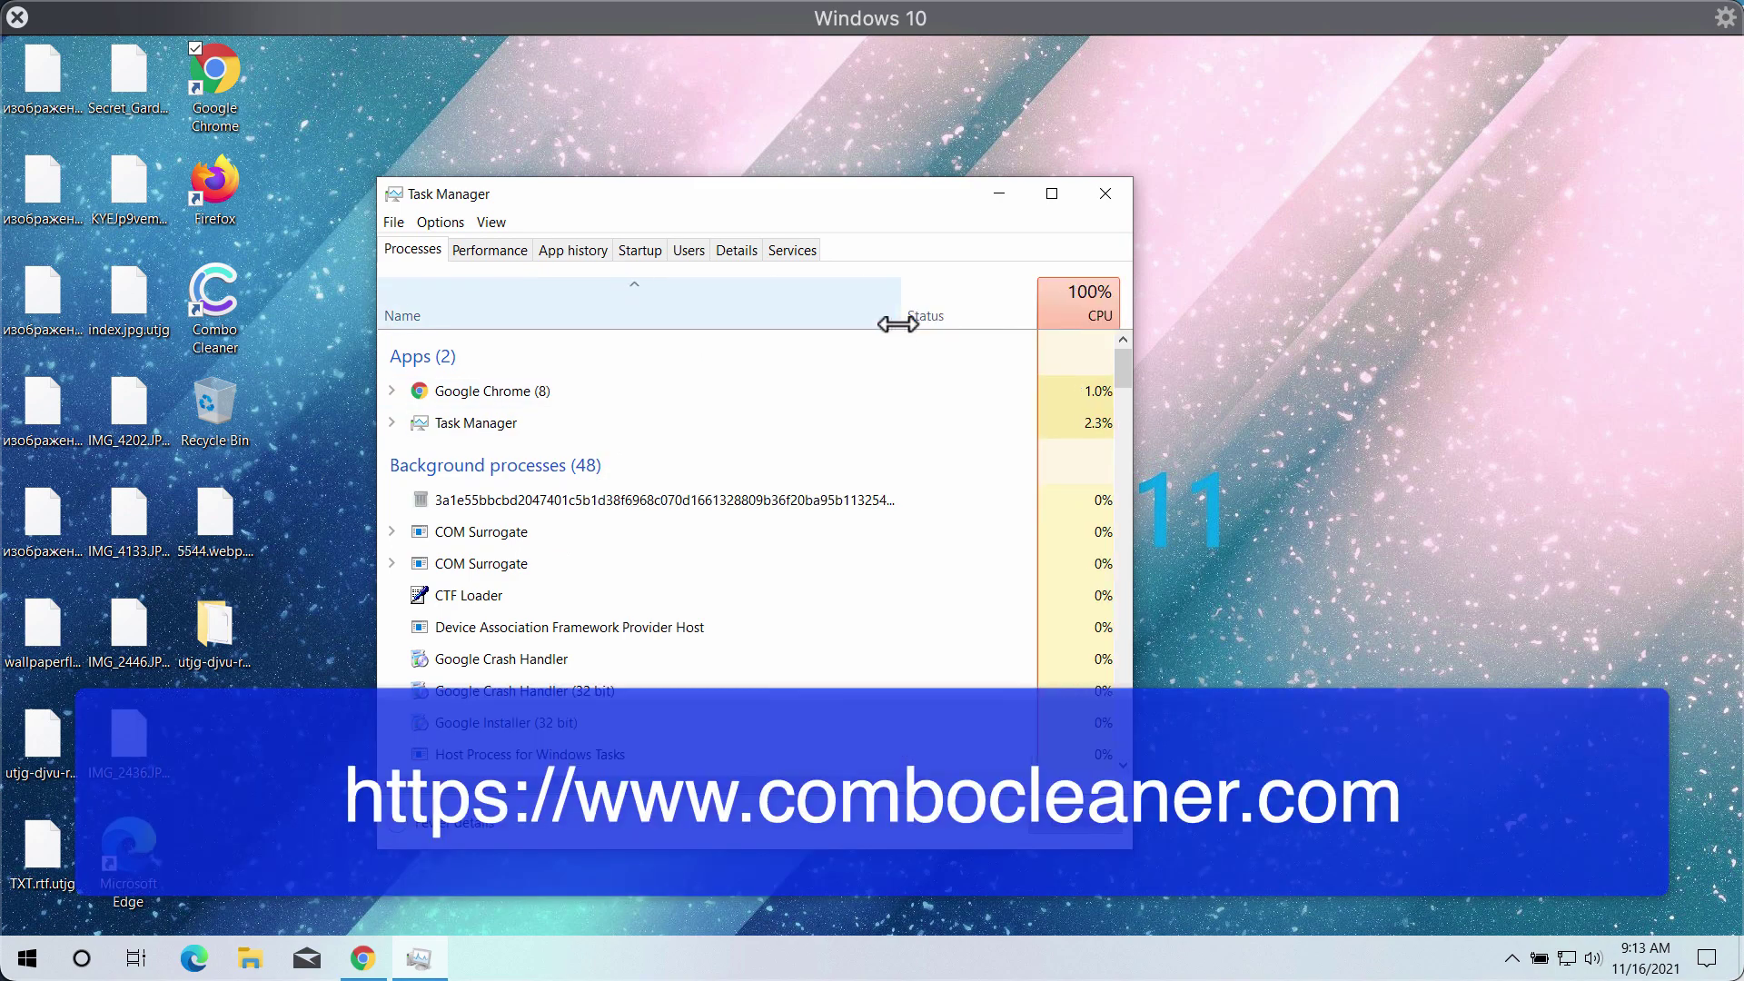
right_click(815, 505)
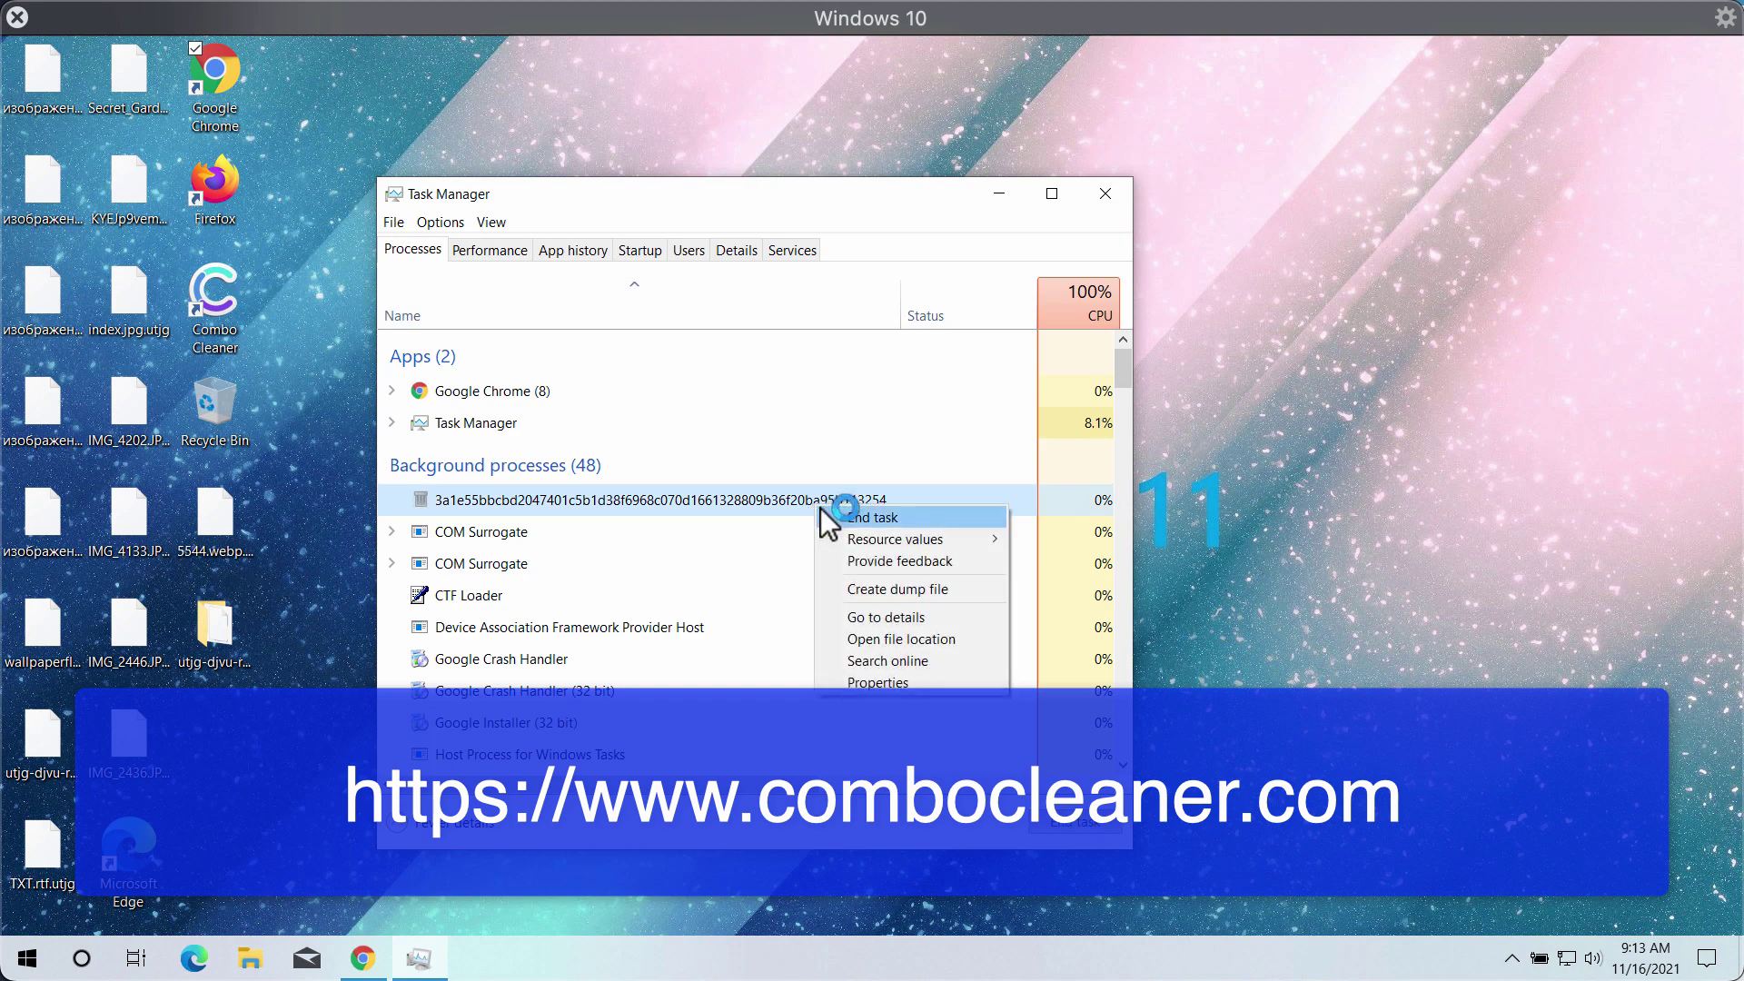
left_click(905, 518)
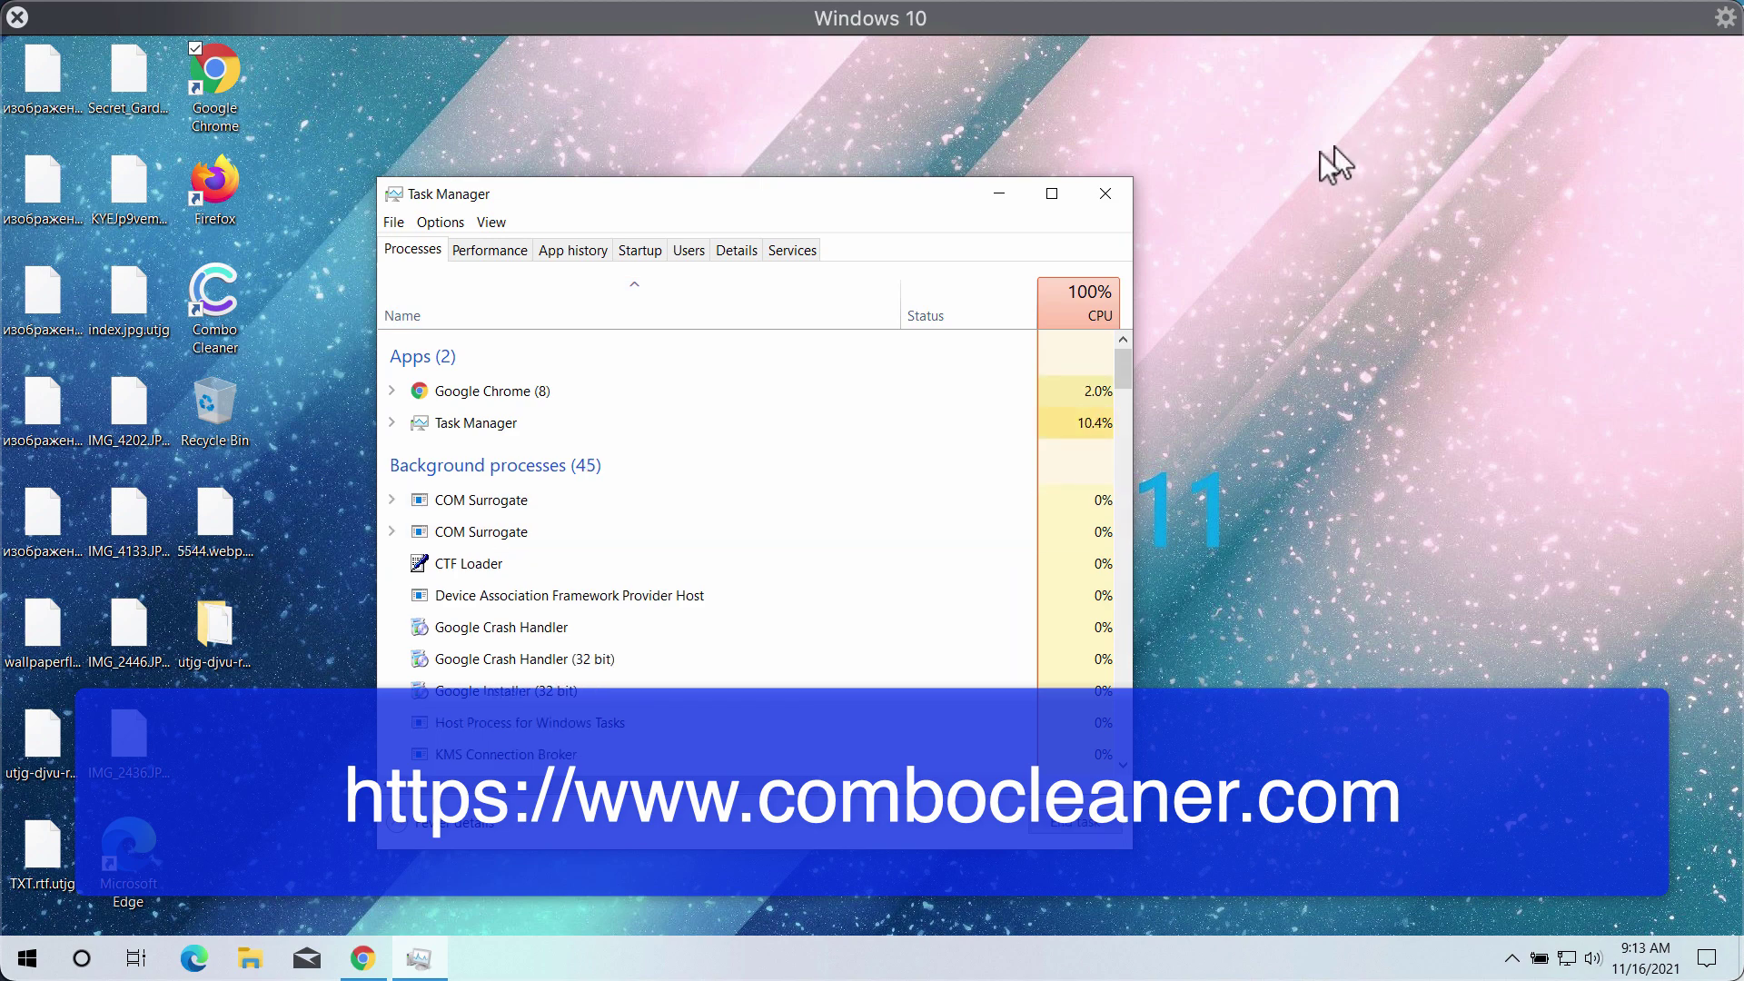
left_click(1105, 193)
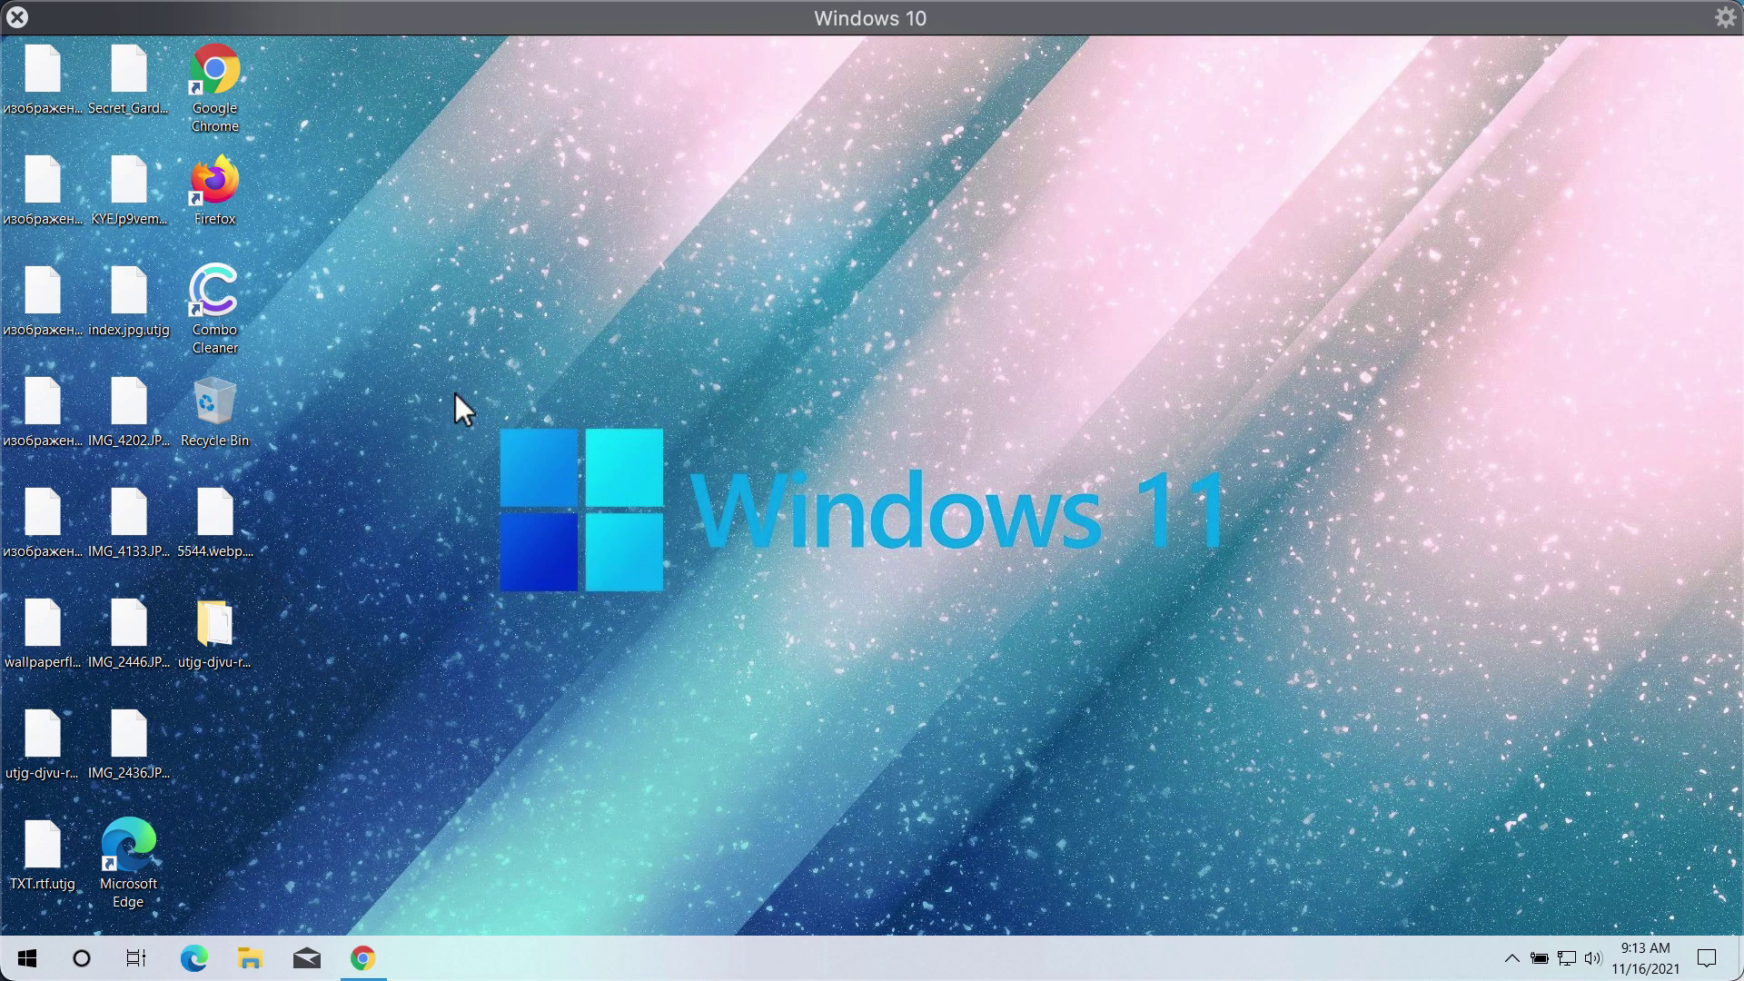
- Load combocleaner.com in Chrome, maximize the window, then close the browser
double_click(226, 80)
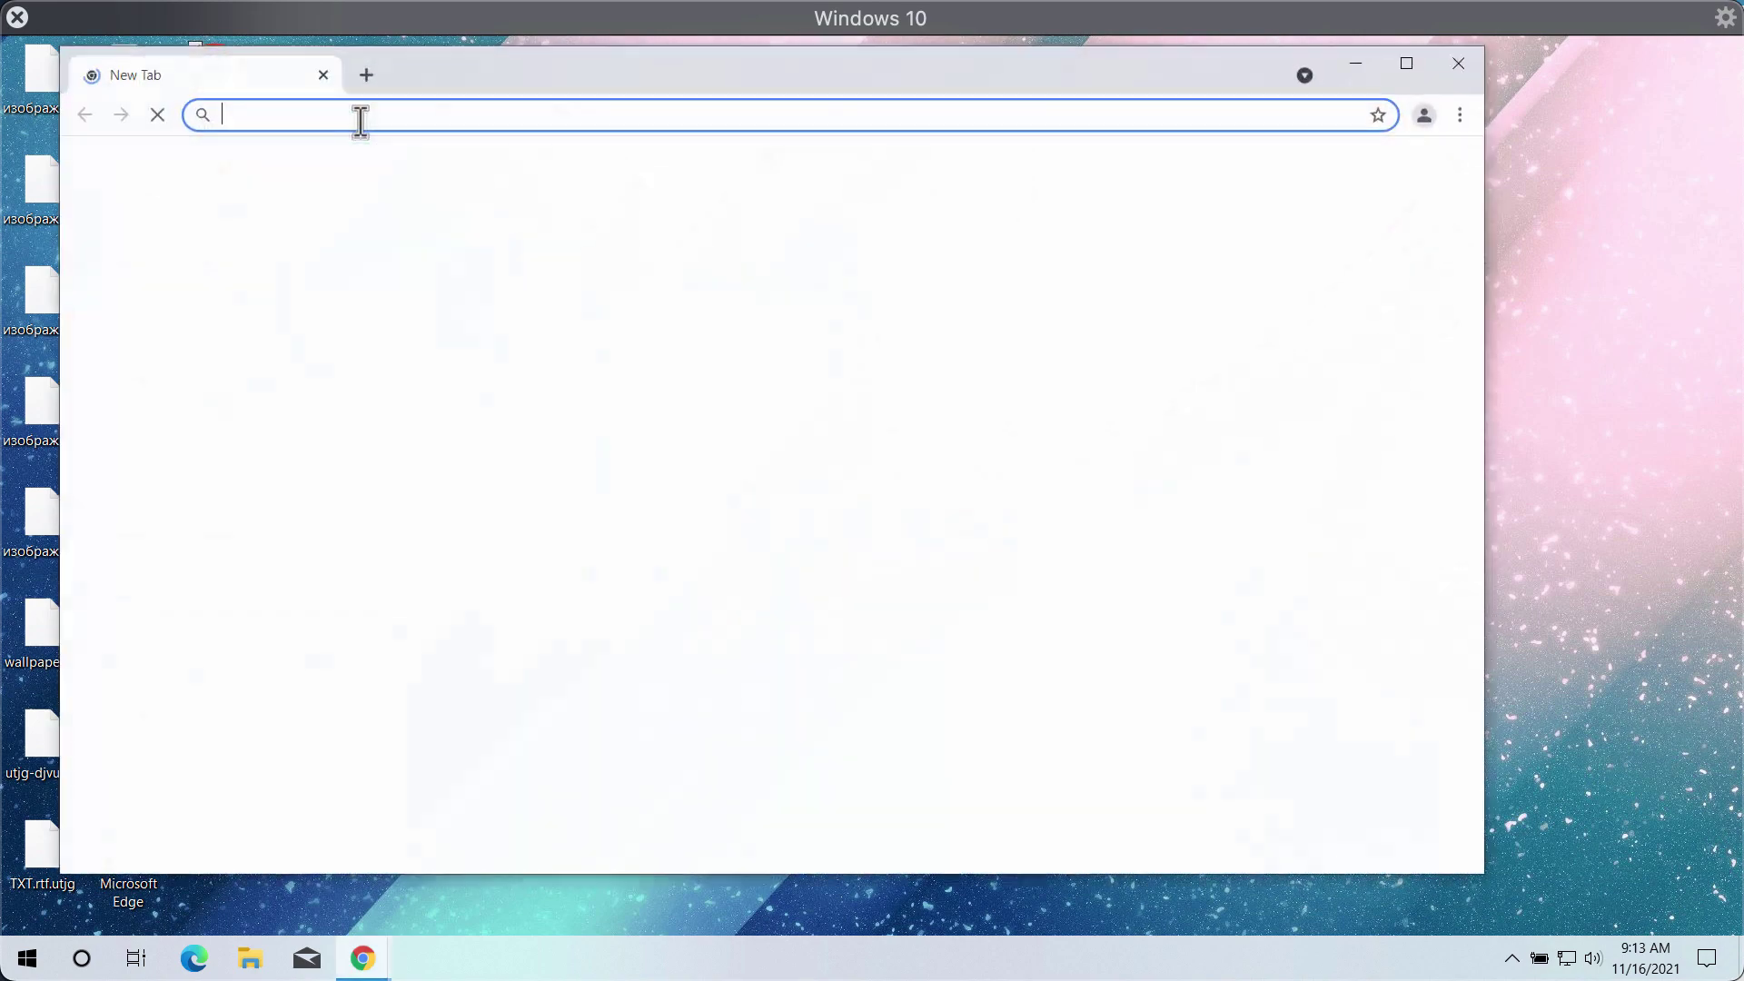
left_click(894, 641)
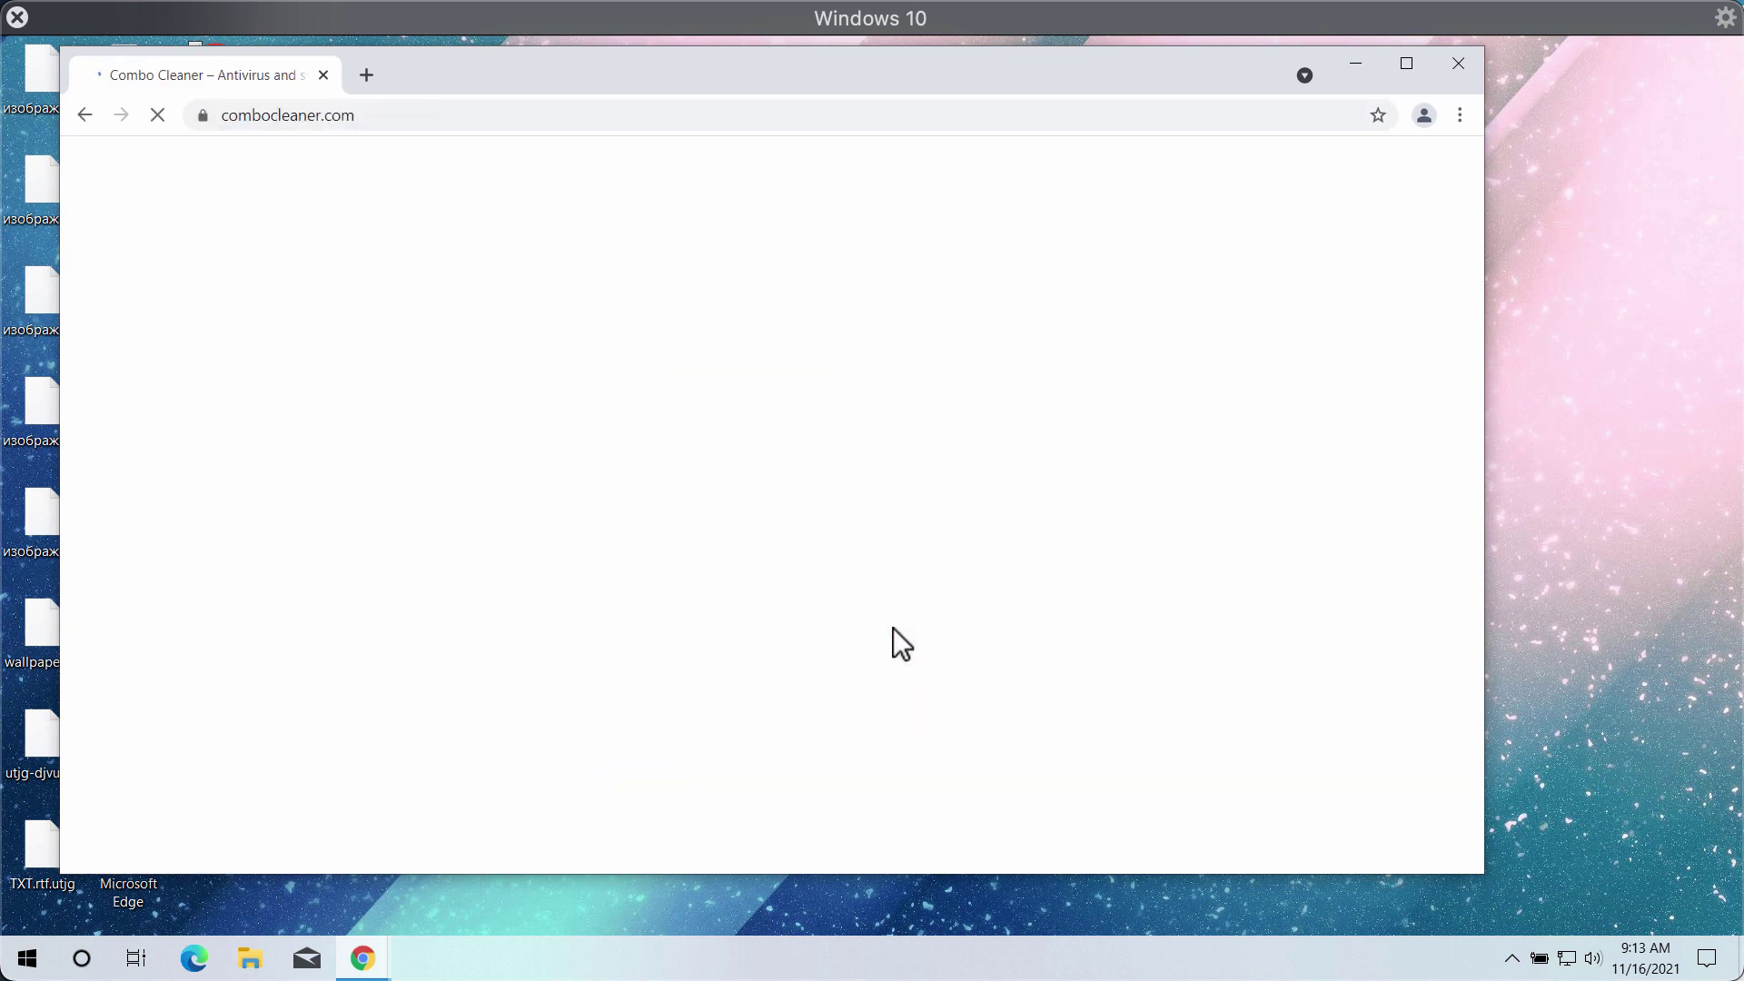
left_click_drag(557, 71, 821, 98)
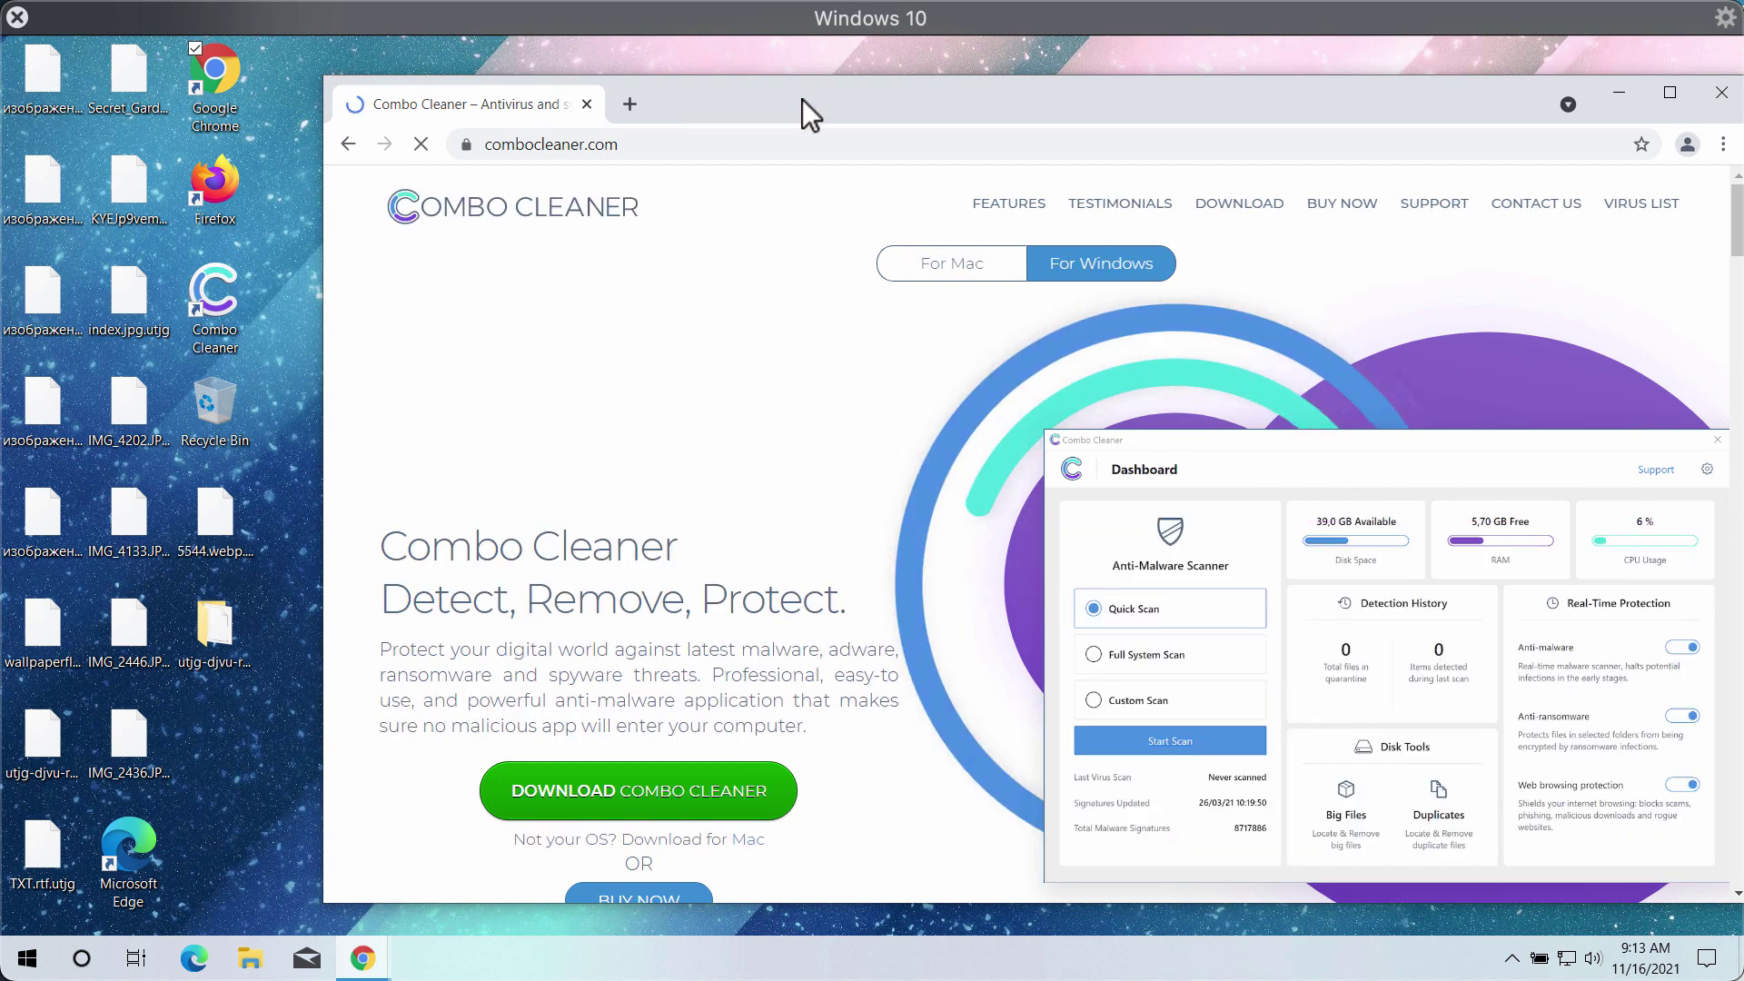
double_click(755, 117)
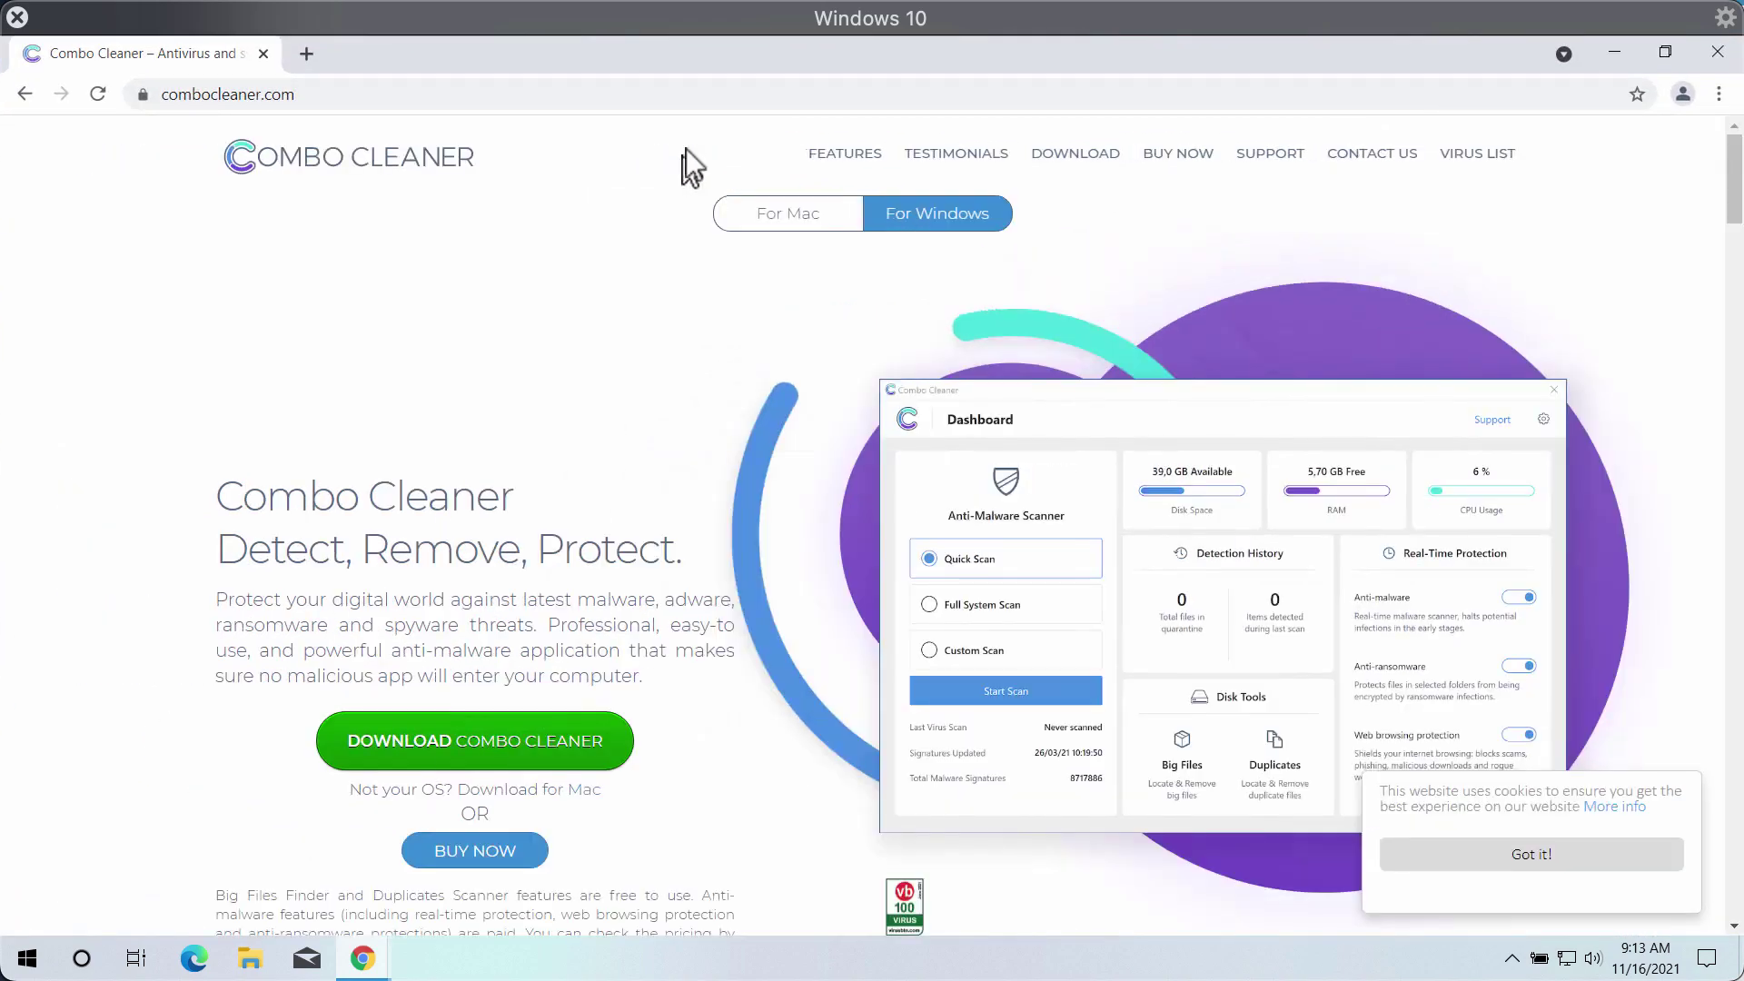
left_click(1718, 52)
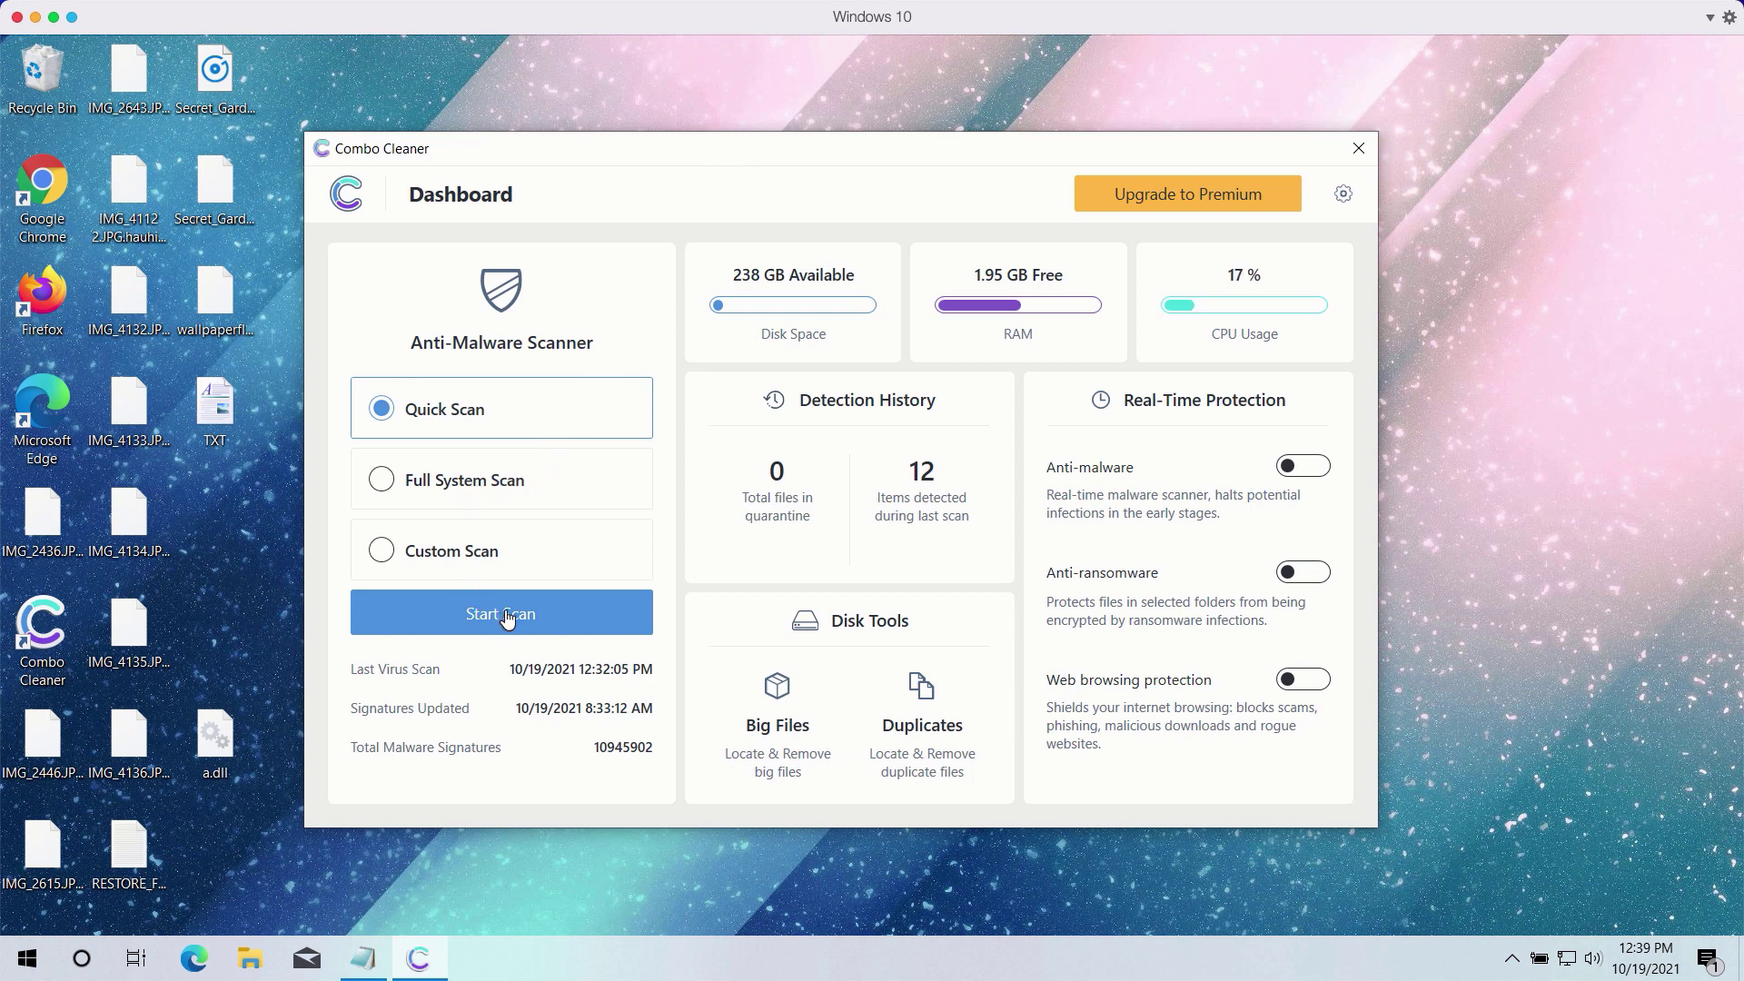
- Start a Quick Scan from the Combo Cleaner Dashboard
left_click(543, 619)
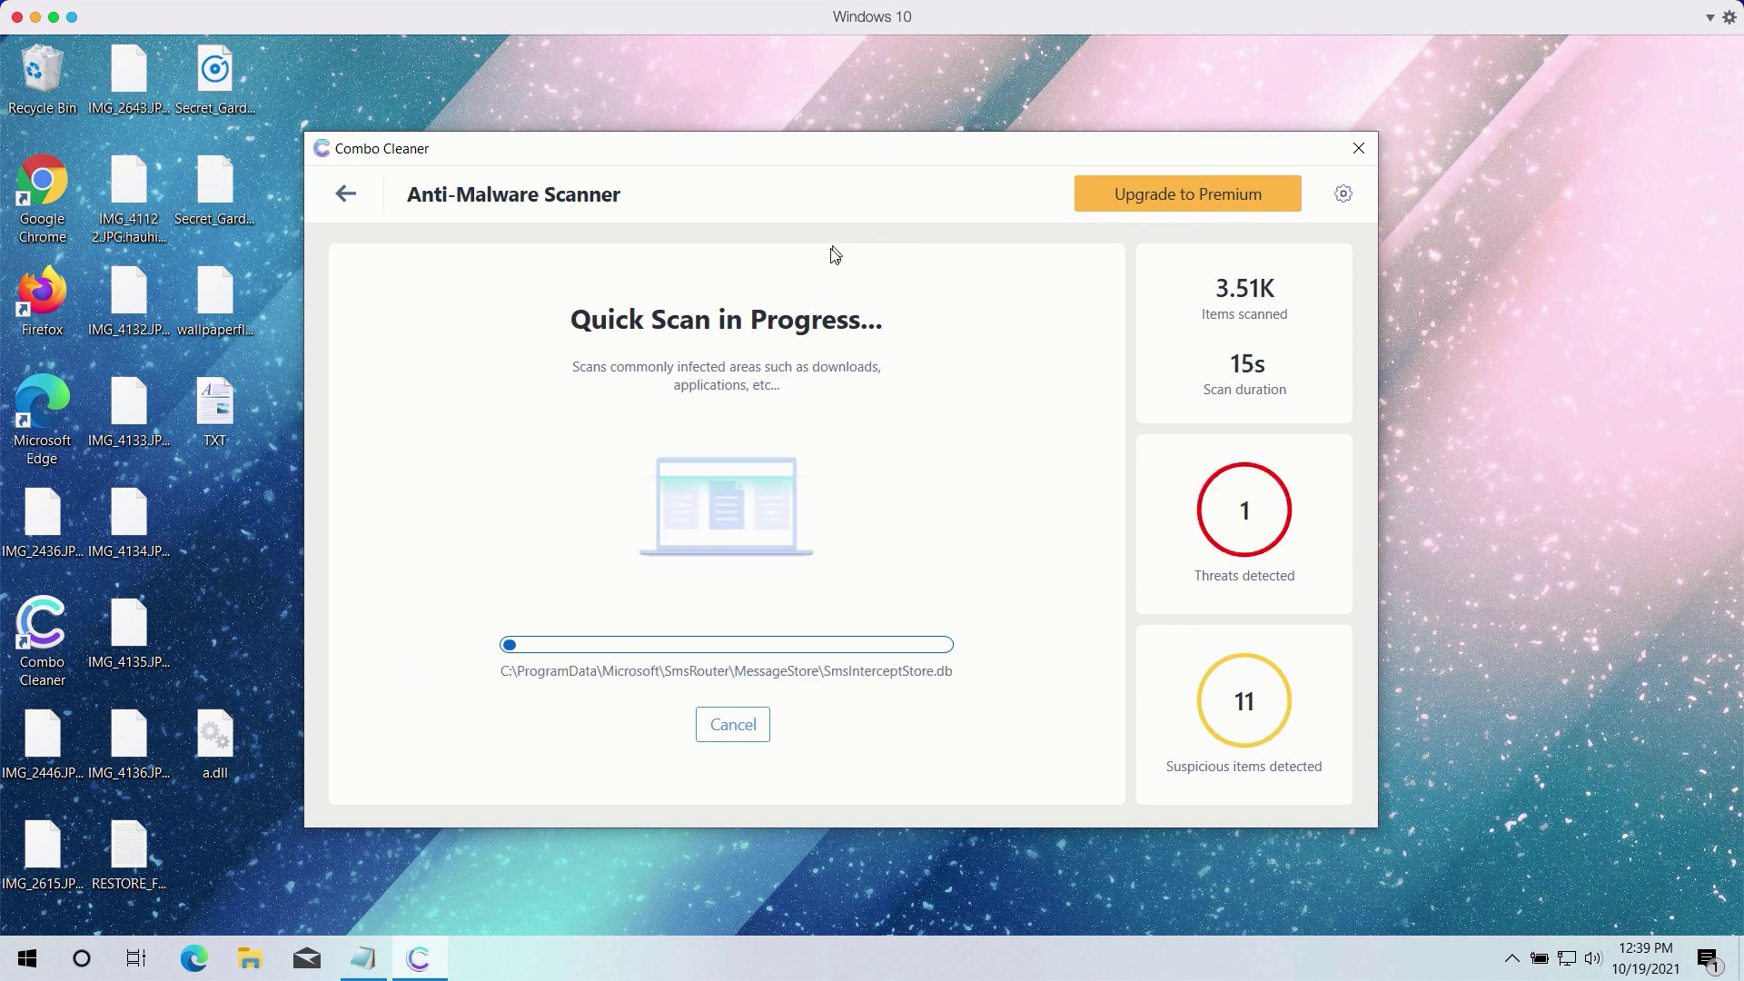
- Show the Anti-Ransomware section of Combo Cleaner's Settings
left_click(1344, 196)
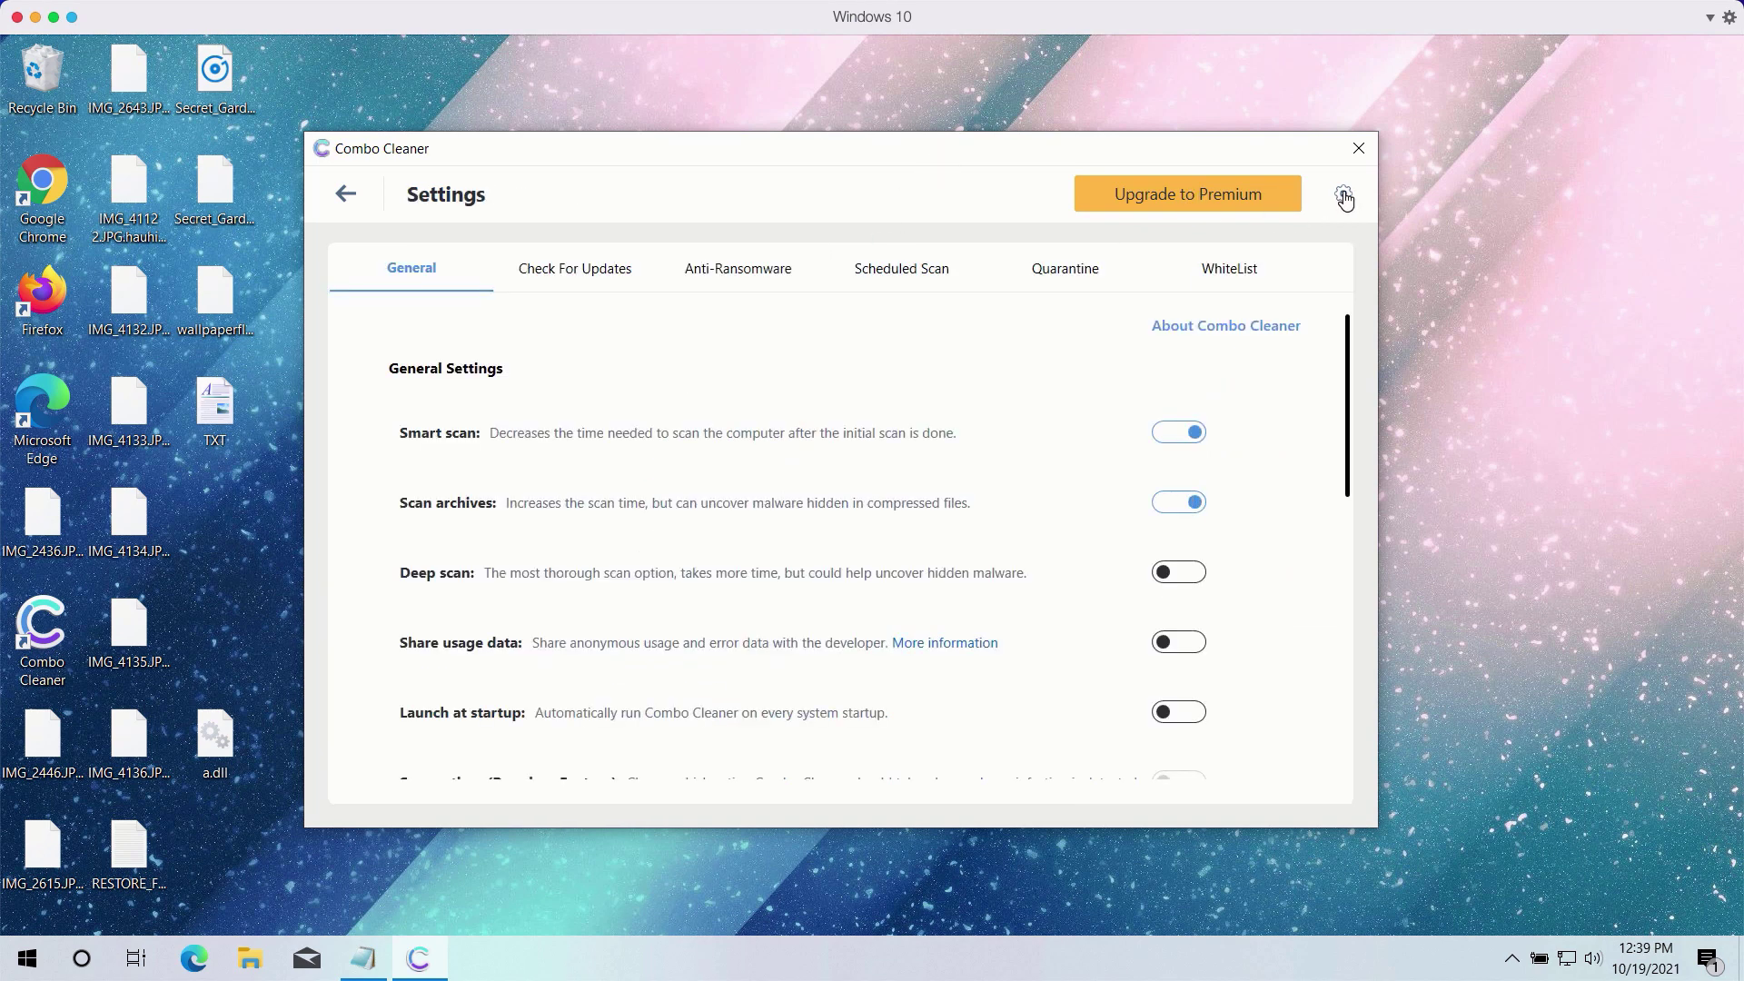
left_click(735, 282)
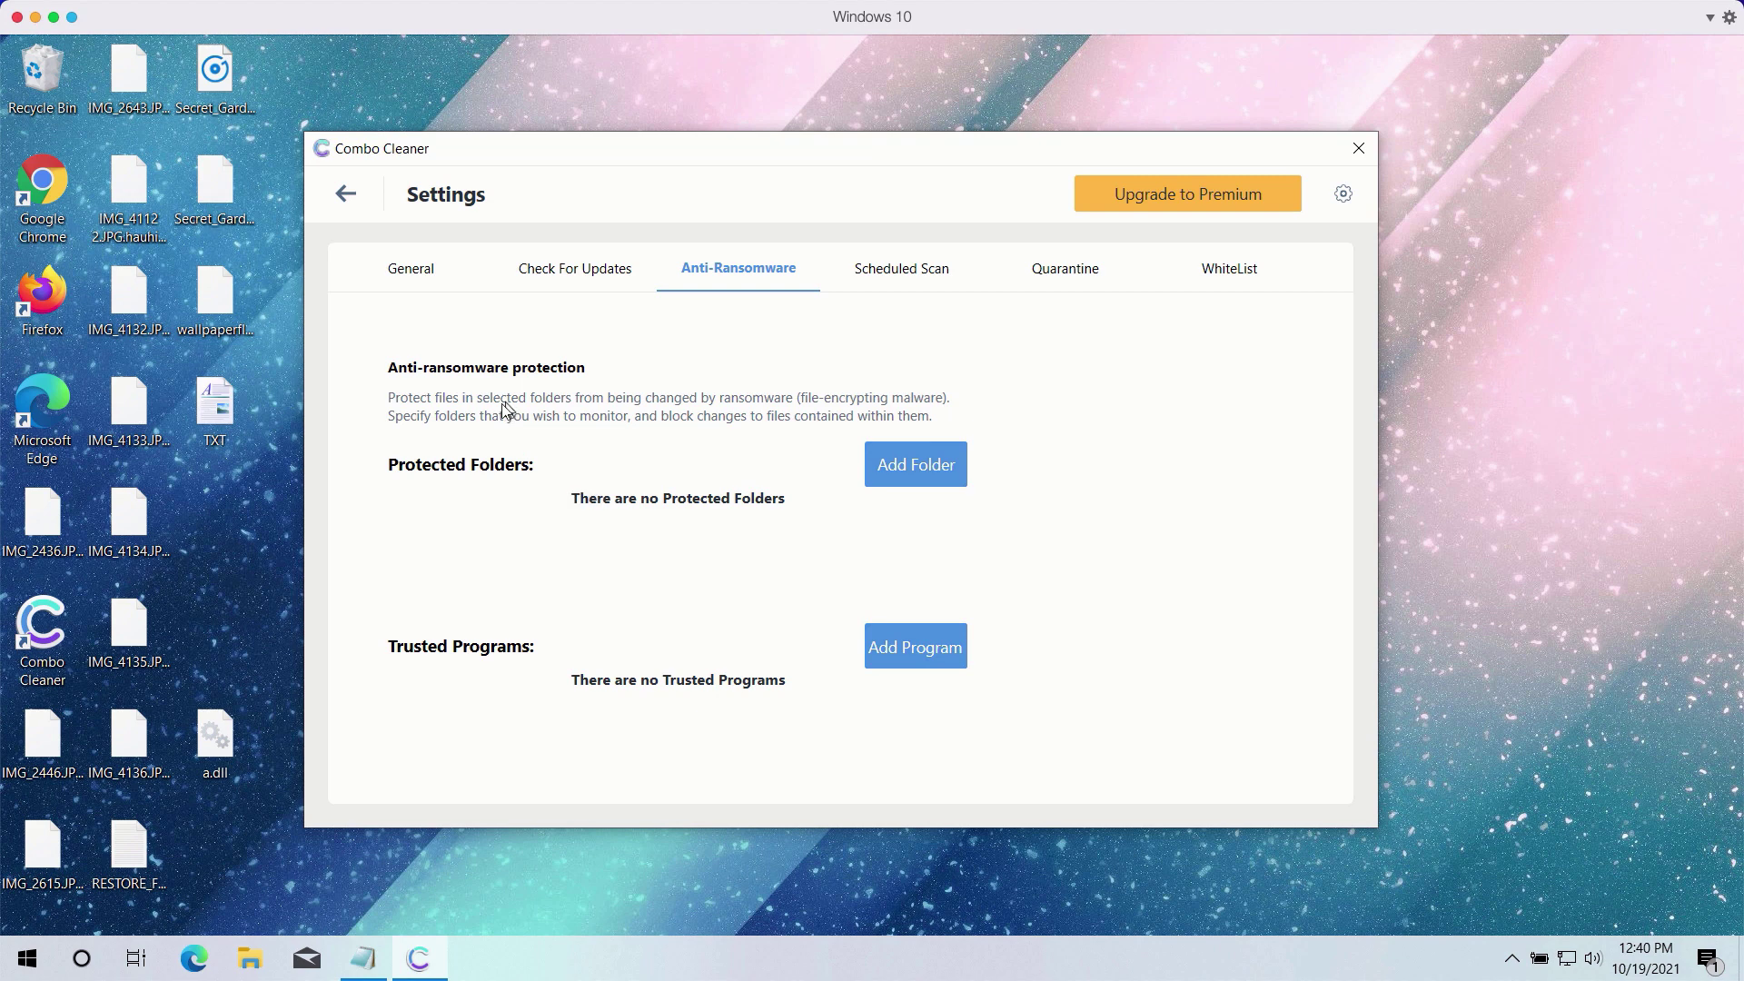
- Return to the running Quick Scan and cancel it early, confirming with Yes
left_click(357, 210)
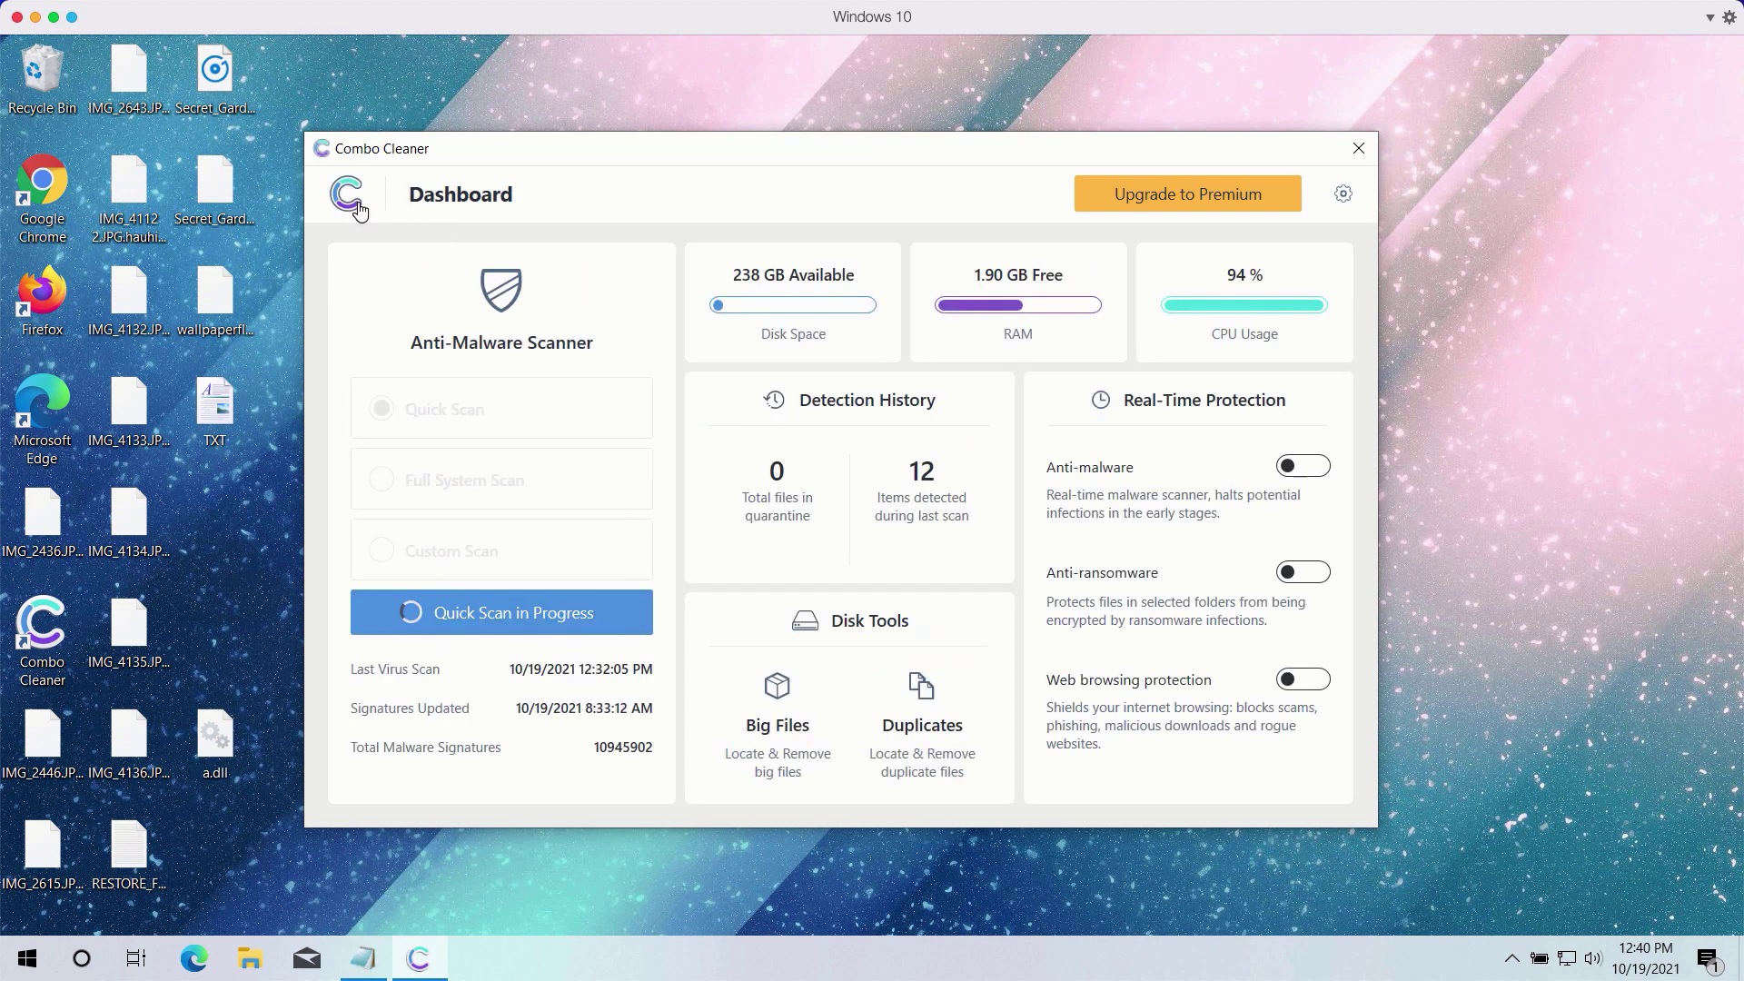
left_click(582, 619)
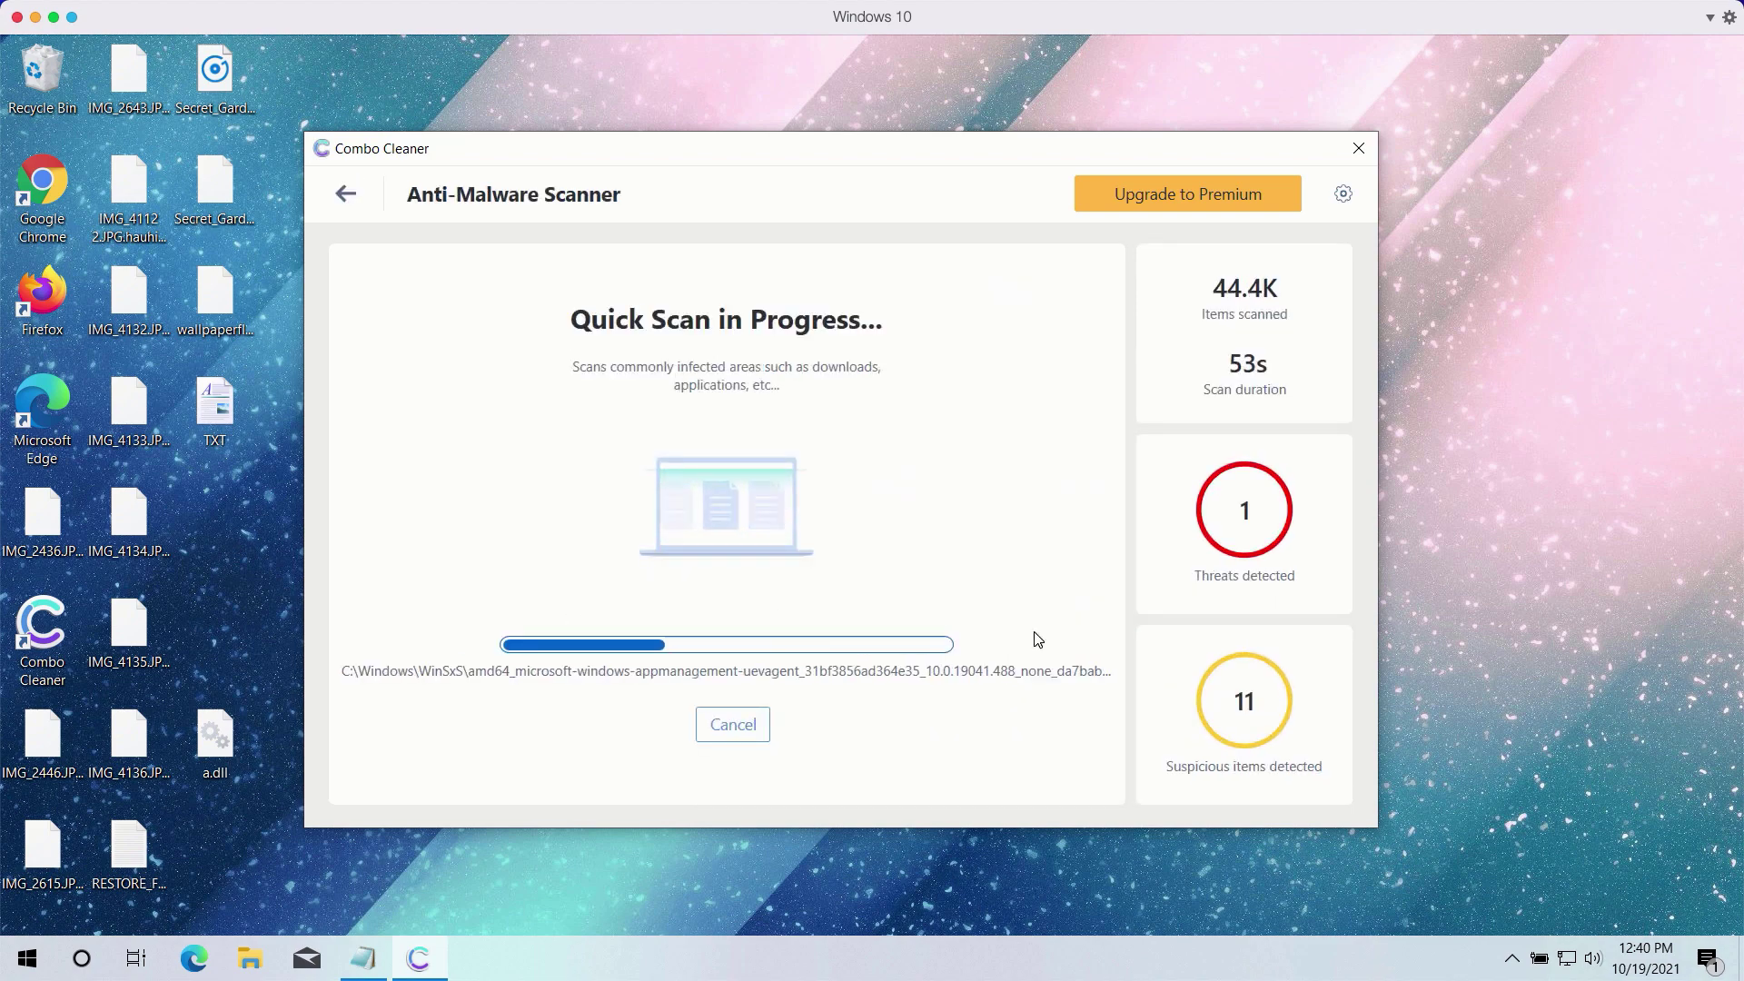
left_click(758, 730)
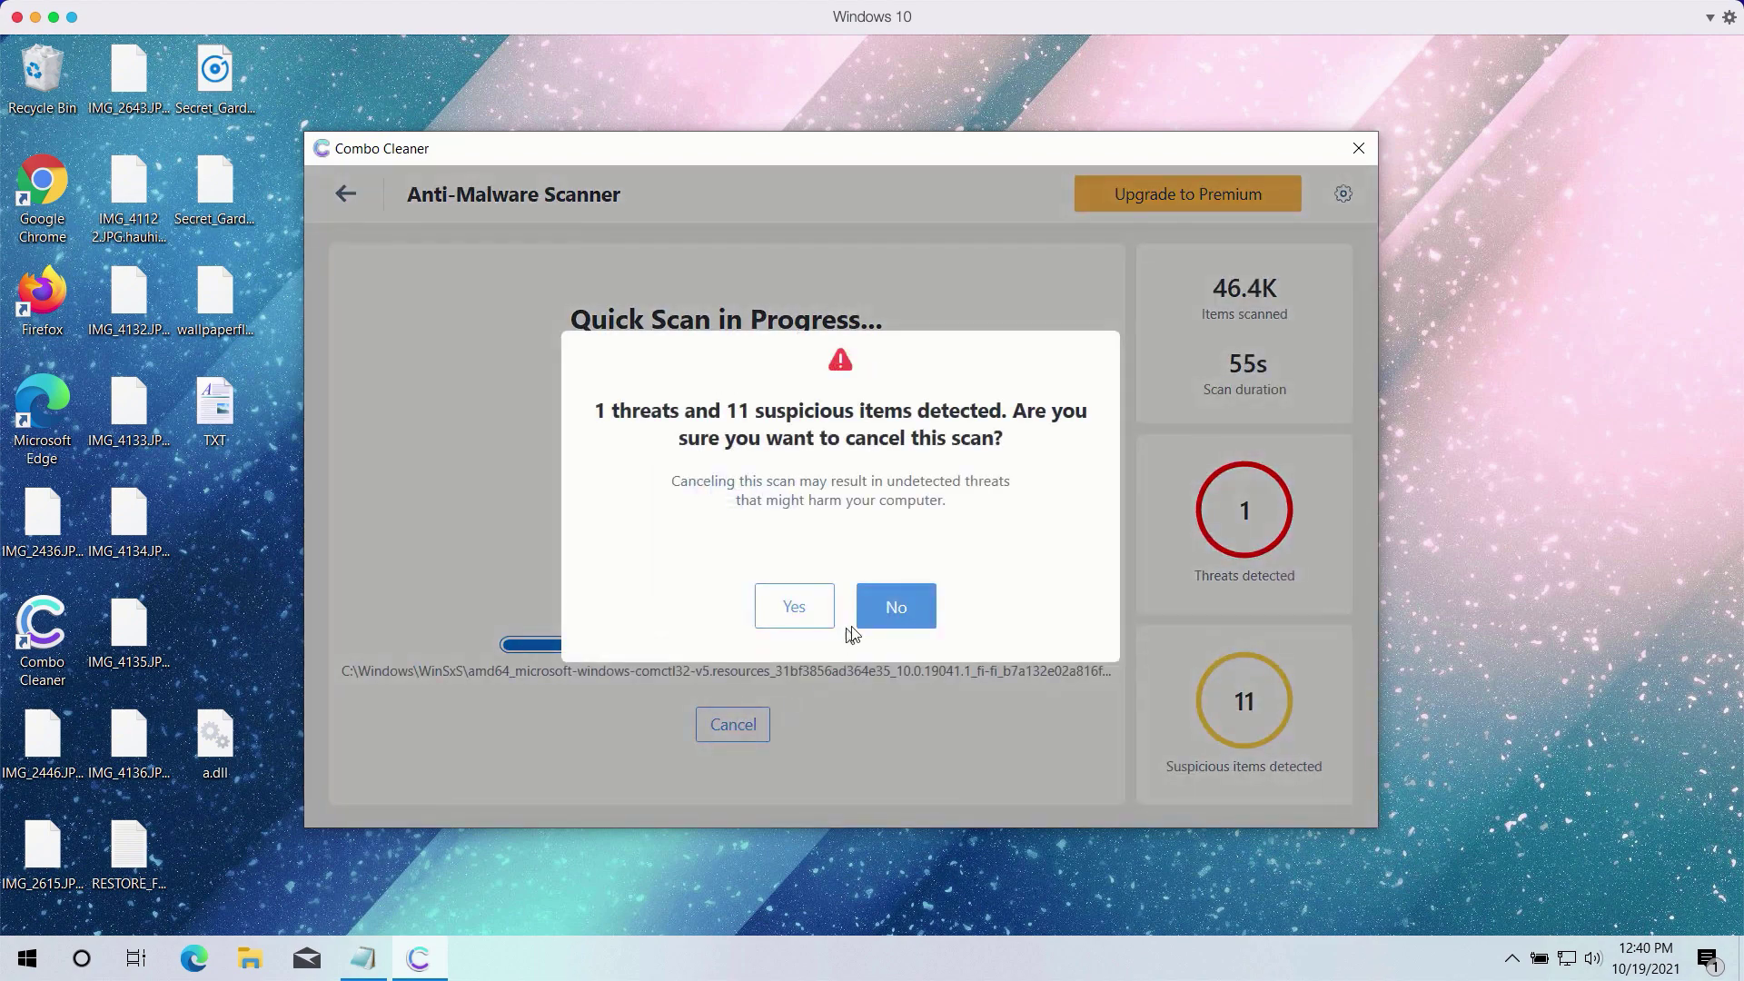
left_click(796, 609)
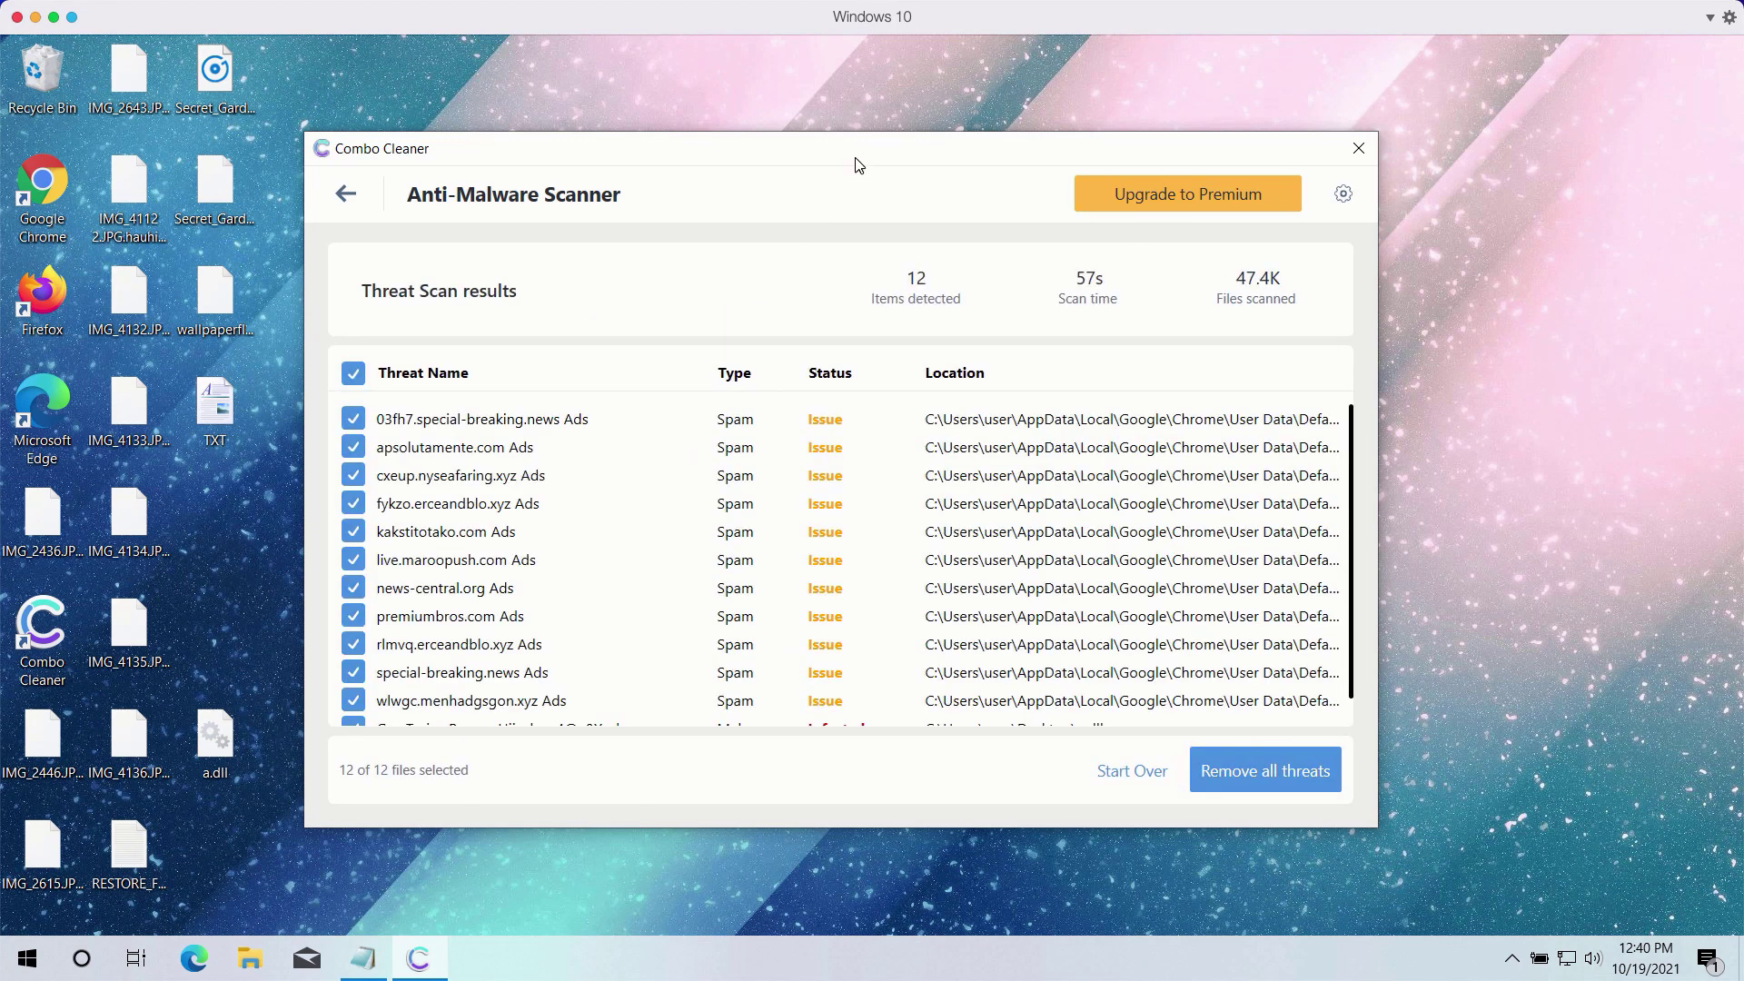
- Scroll through the 12 detected items, including the Gen:Trojan.ProcessHijack trojan in a.dll
scroll(1008, 590, "down", 1)
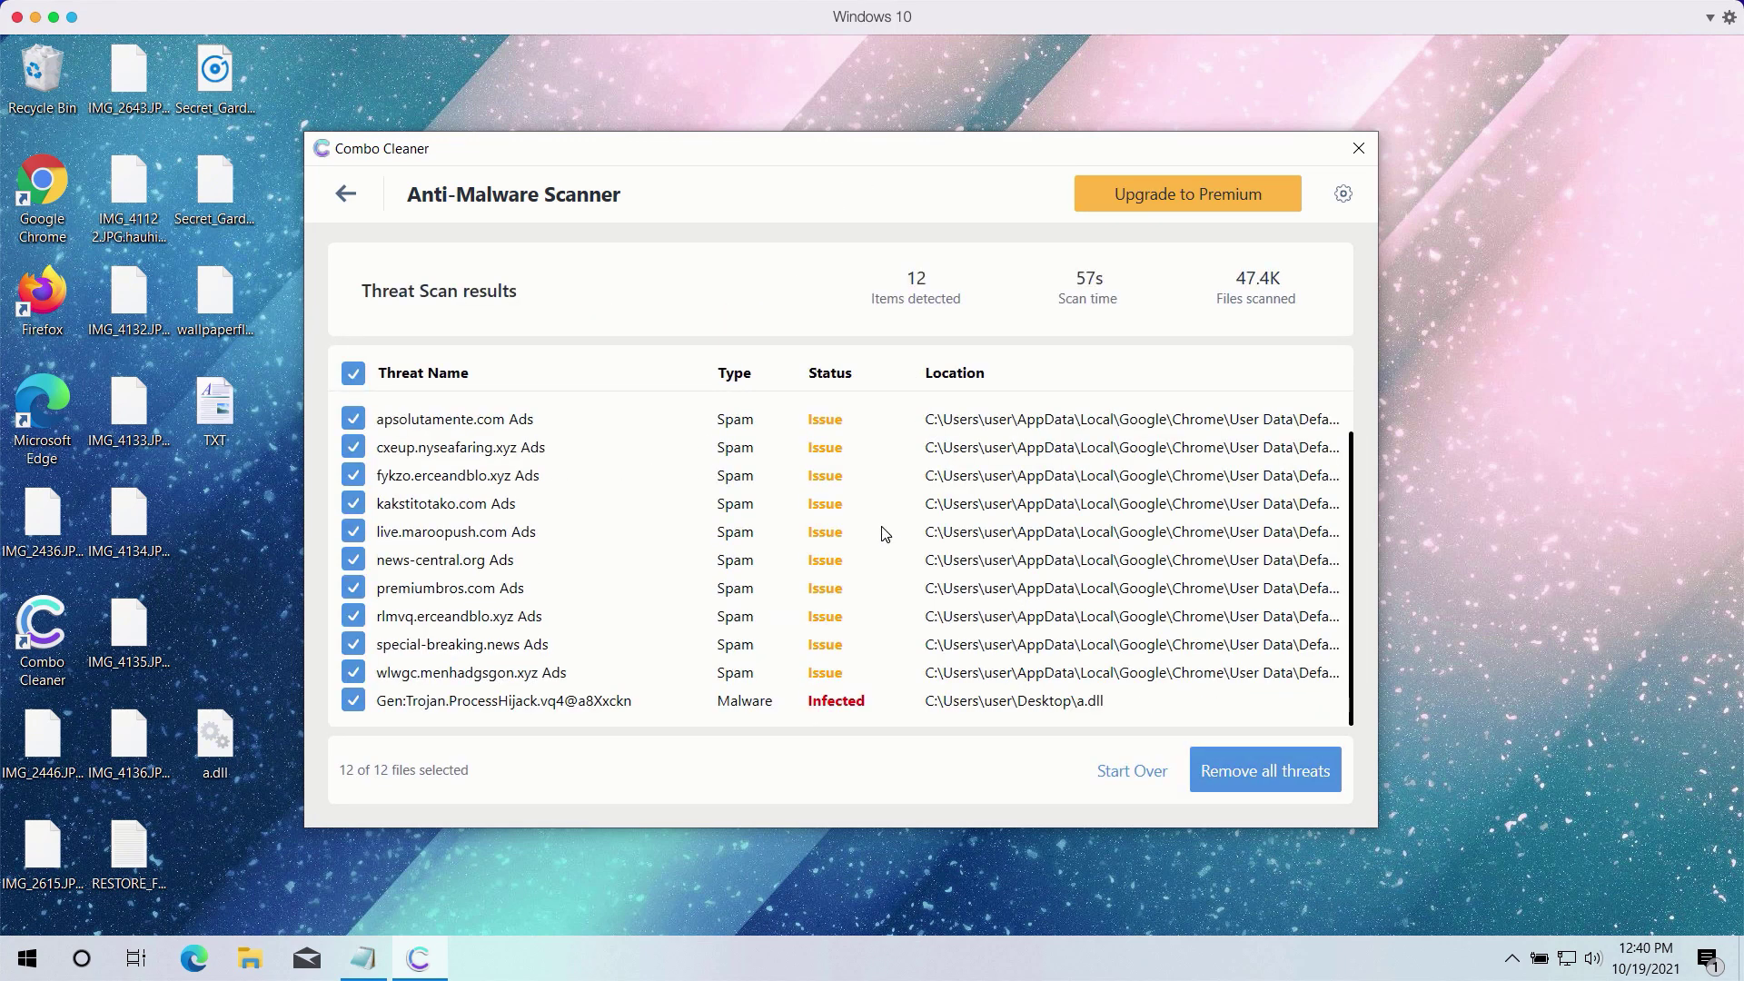
scroll(883, 533, "up", 1)
scroll(884, 533, "down", 1)
scroll(686, 563, "up", 1)
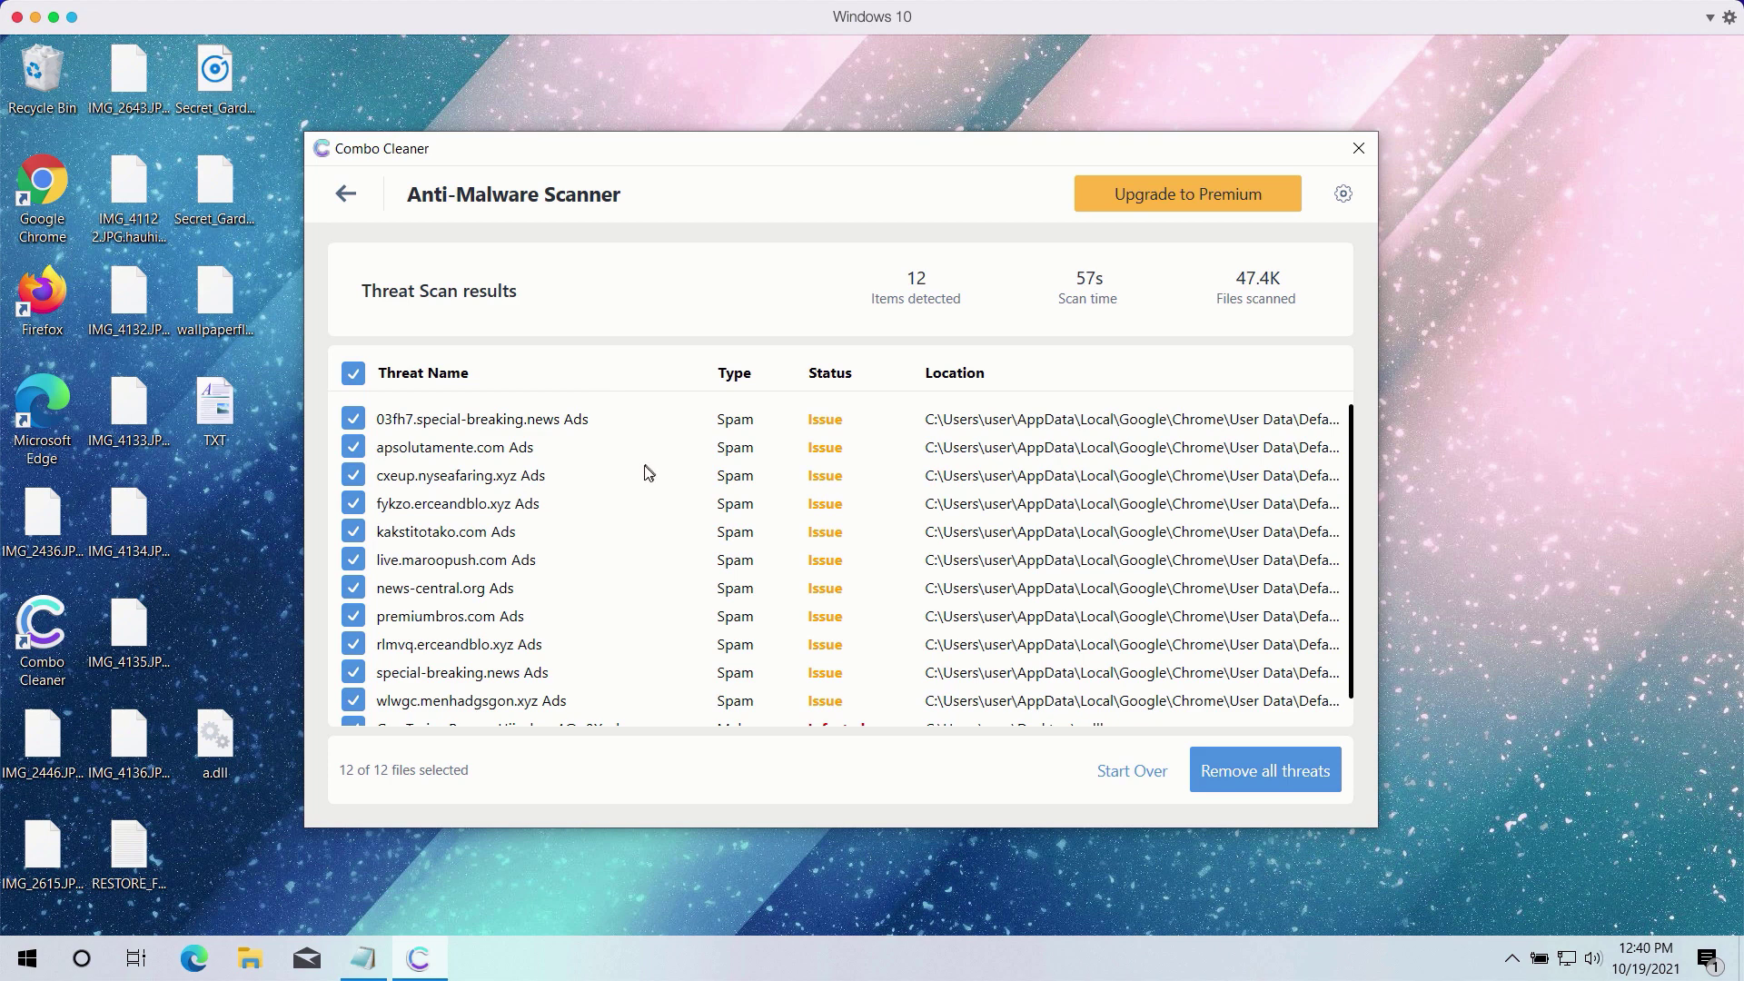
scroll(648, 465, "down", 1)
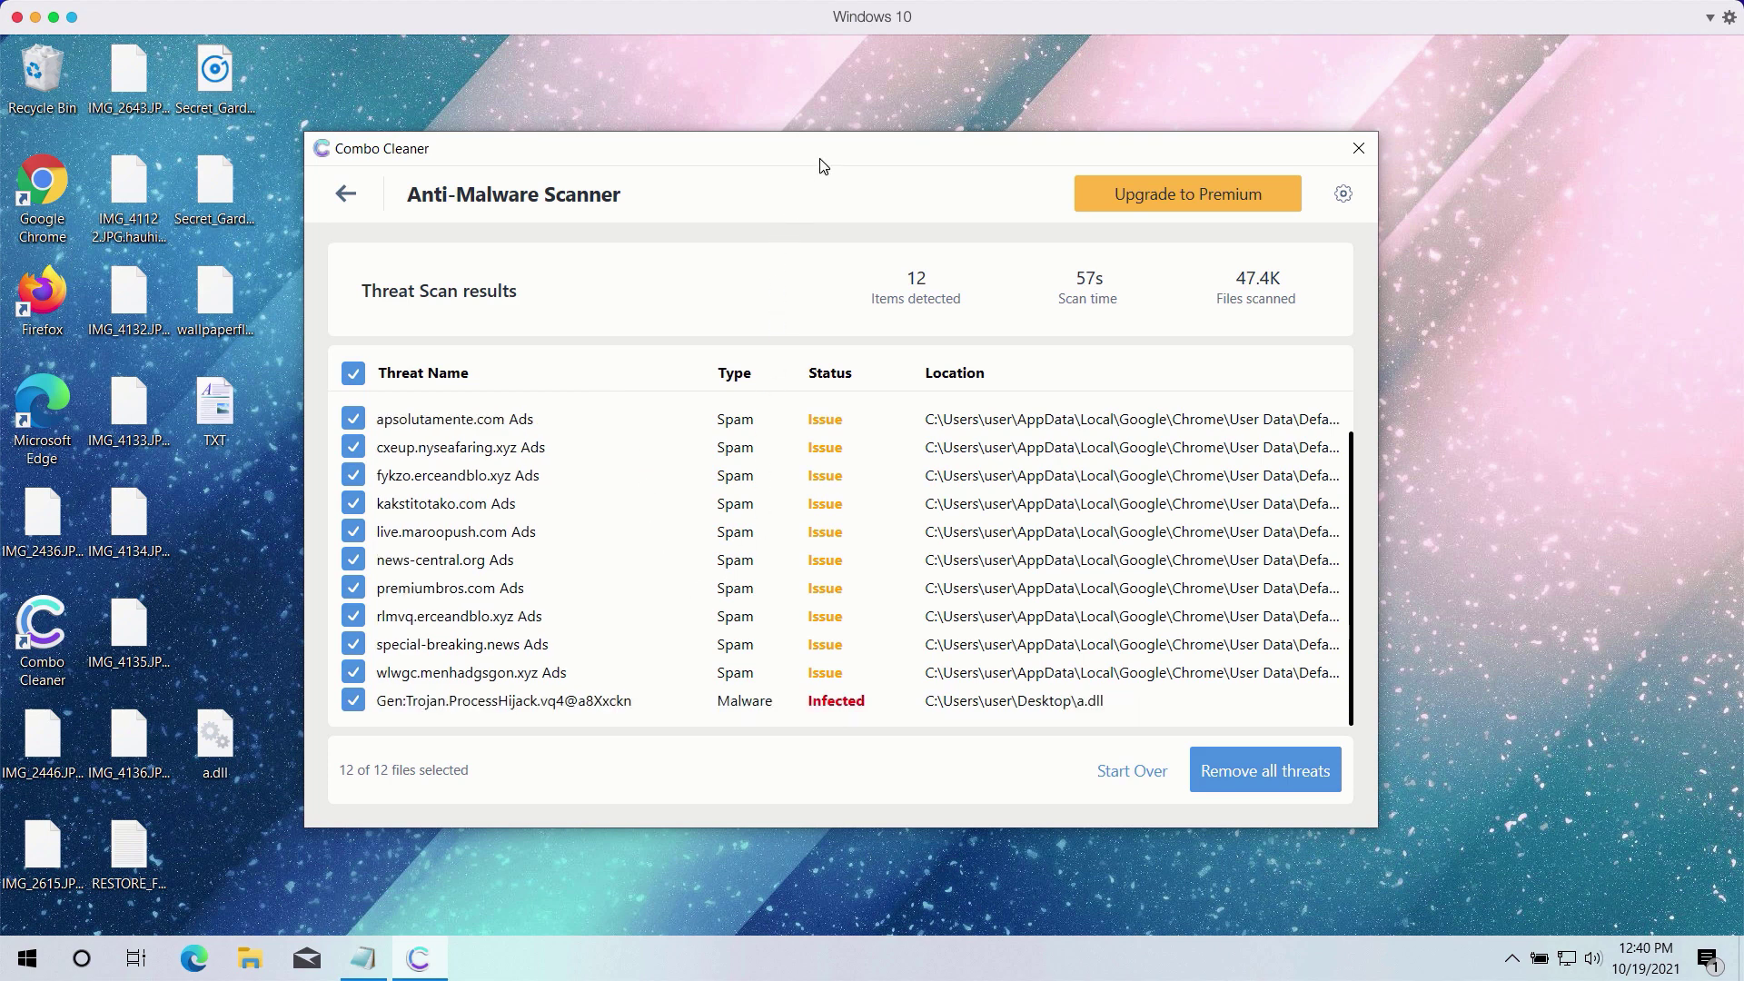